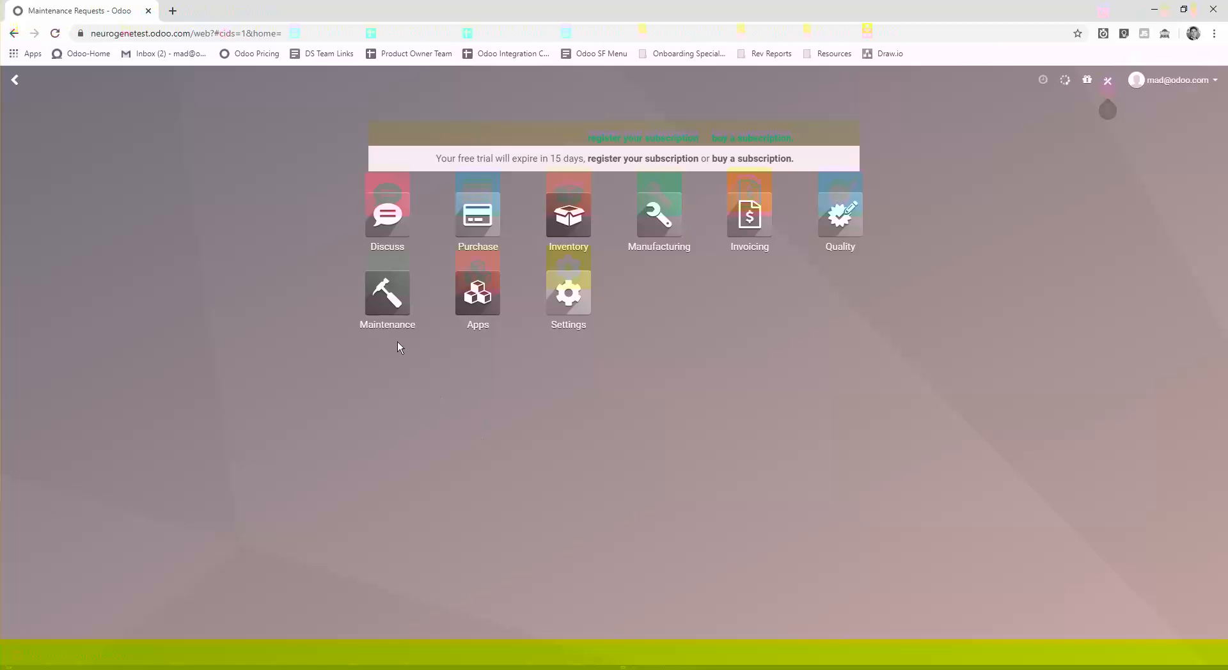
# - Open the to-do requests of the Internal Maintenance team and unfold the Repaired and Scrap stages
pyautogui.click(389, 301)
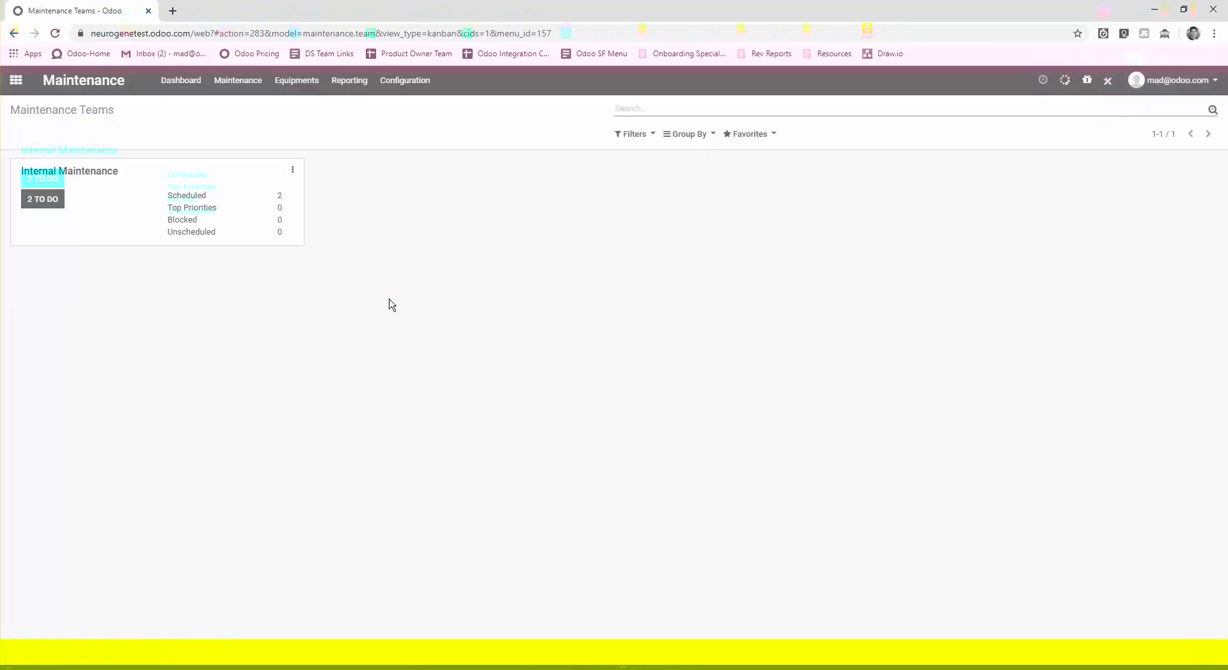
pyautogui.click(42, 199)
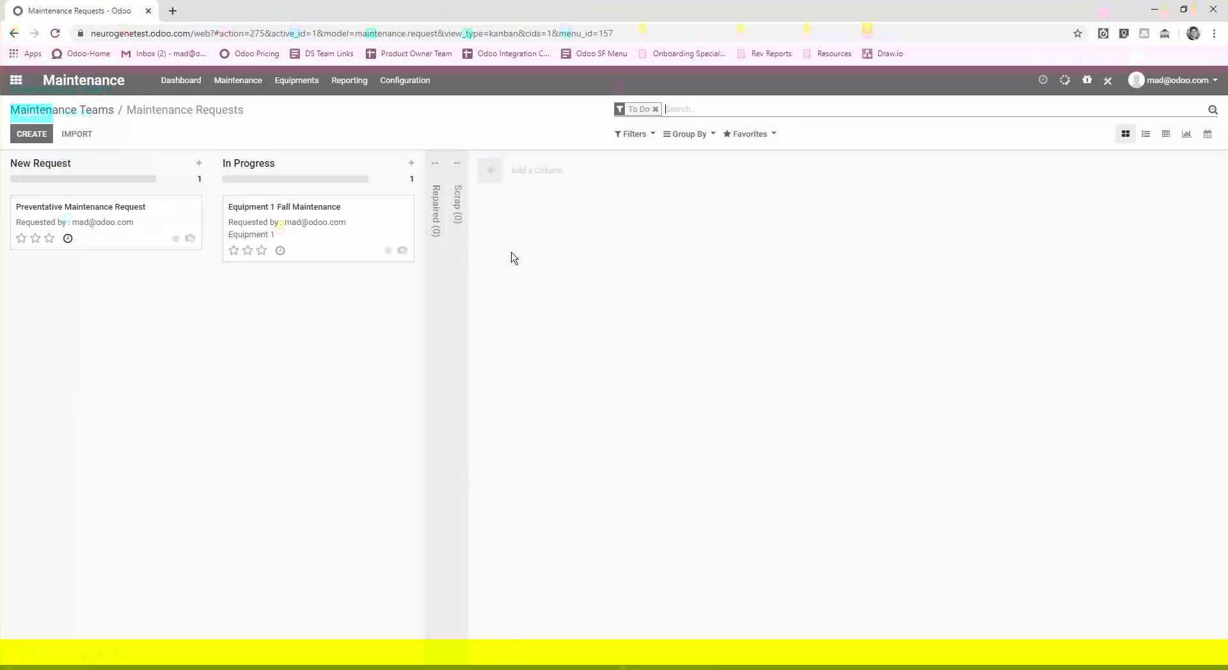
pyautogui.click(436, 211)
pyautogui.click(647, 214)
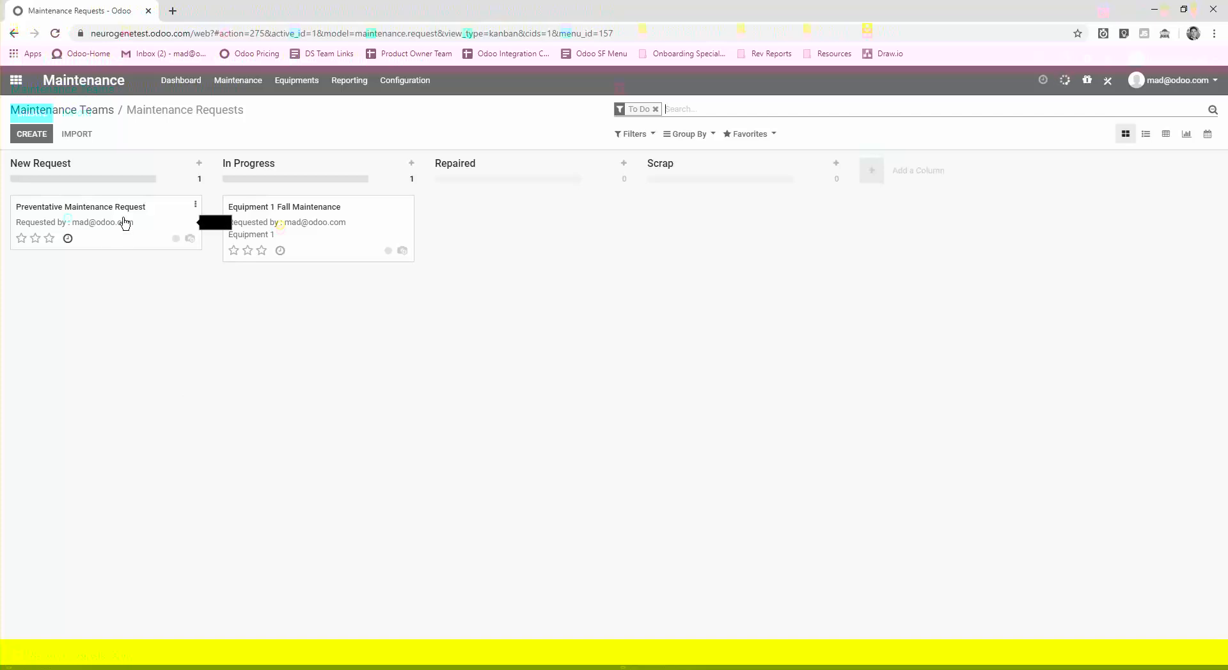
# - Assign Equipment 1 to the Preventative Maintenance Request and save the record
pyautogui.click(127, 220)
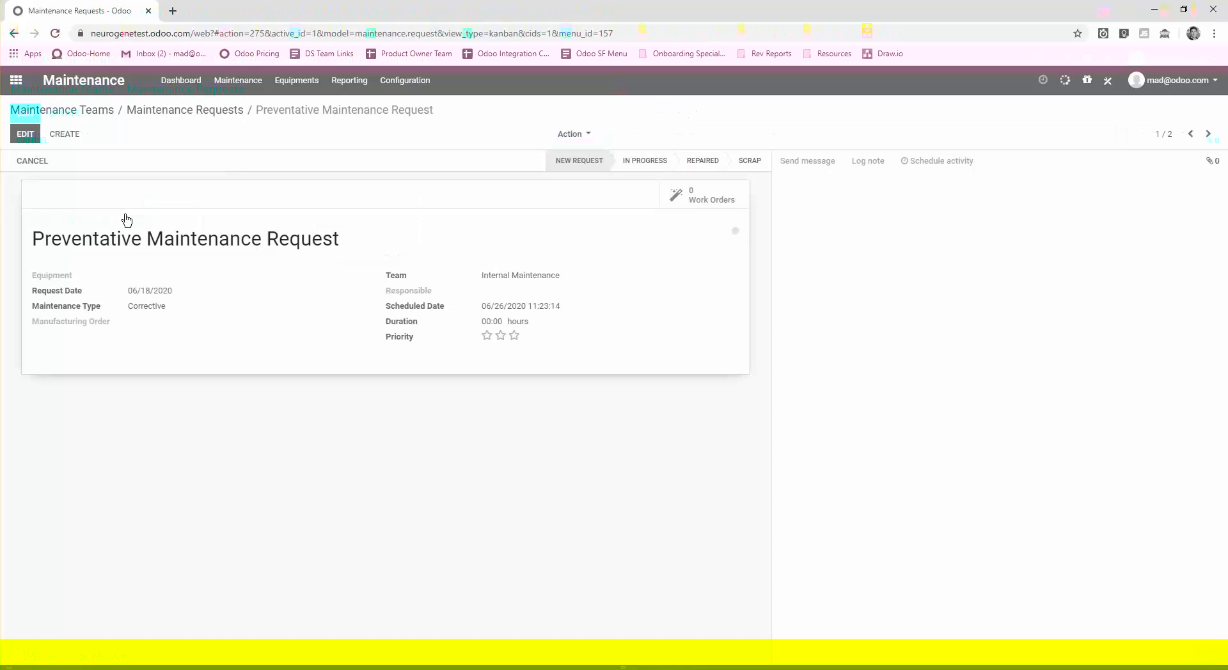
pyautogui.moveTo(111, 239); pyautogui.dragTo(193, 249)
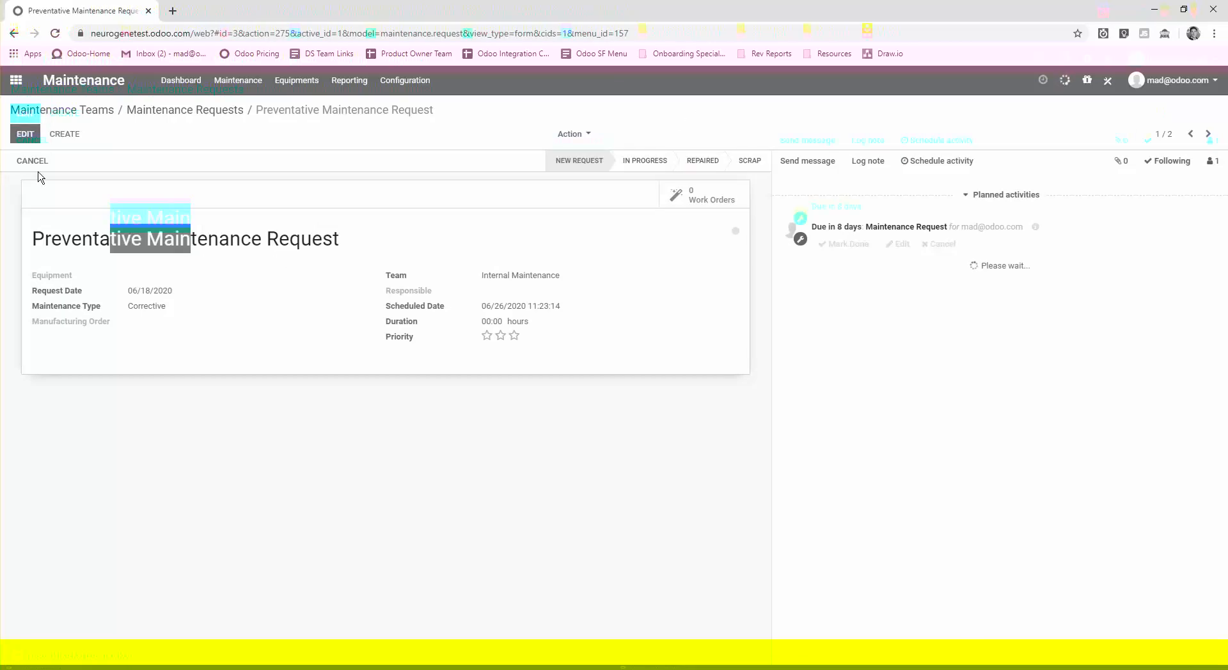
pyautogui.click(25, 134)
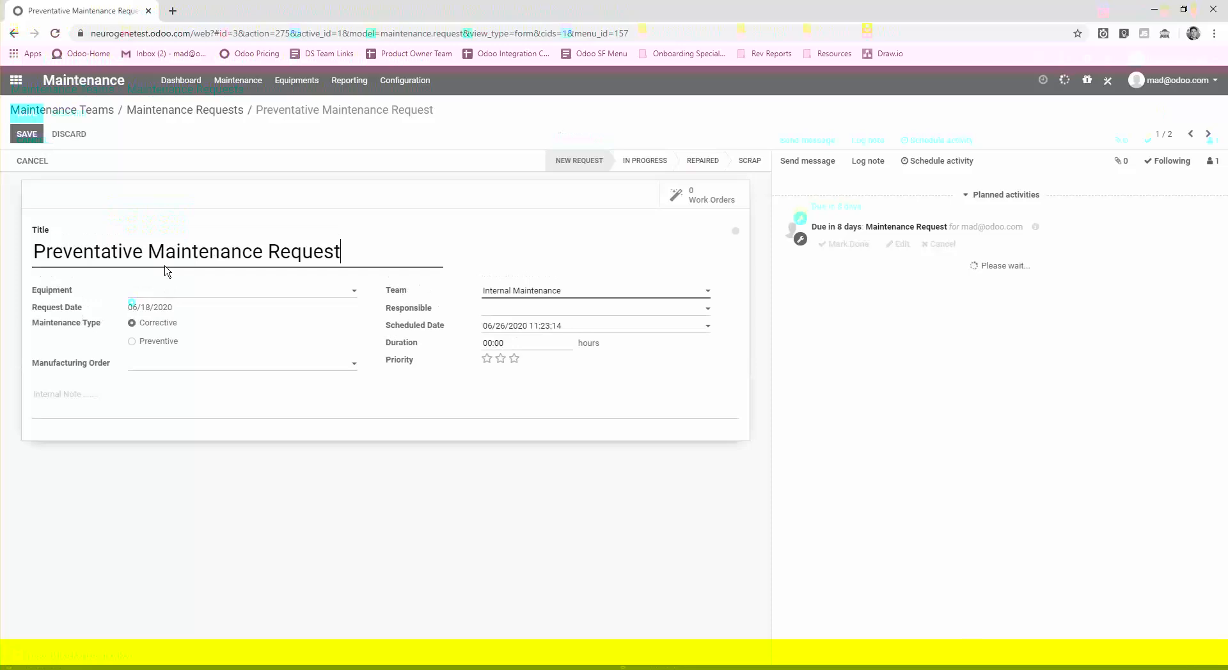
pyautogui.click(248, 296)
pyautogui.click(192, 312)
pyautogui.click(28, 138)
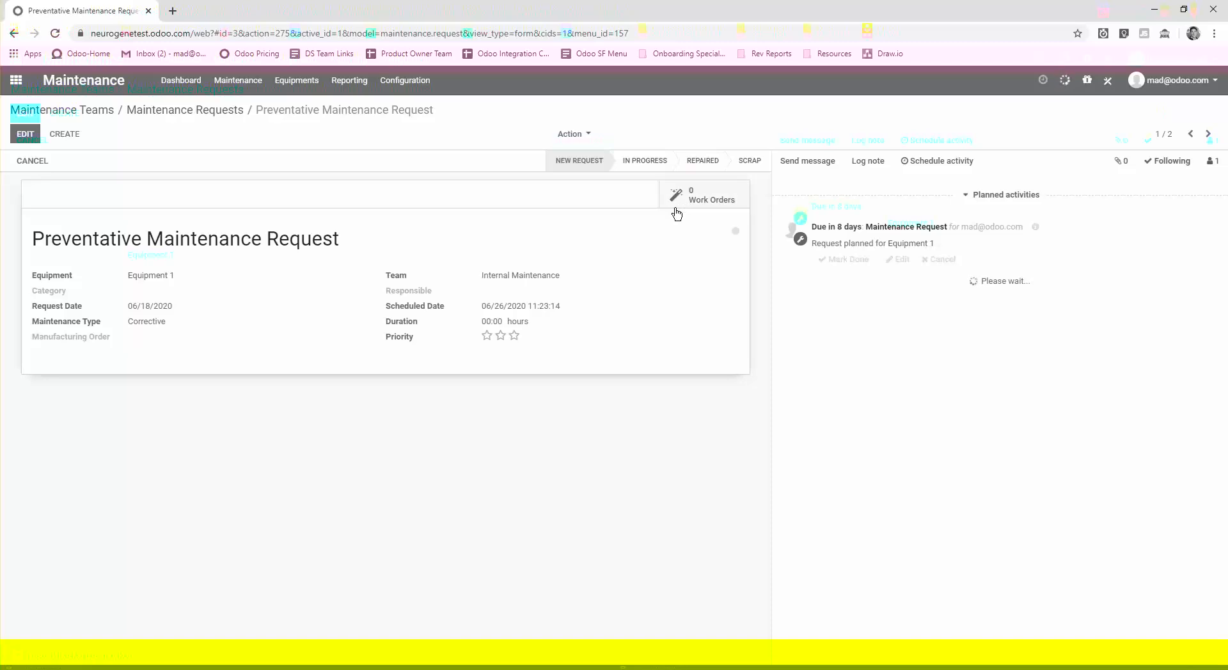
# - Reschedule the maintenance request to 06/19/2020 and save it
pyautogui.moveTo(115, 242); pyautogui.dragTo(197, 244)
pyautogui.click(245, 253)
pyautogui.click(30, 136)
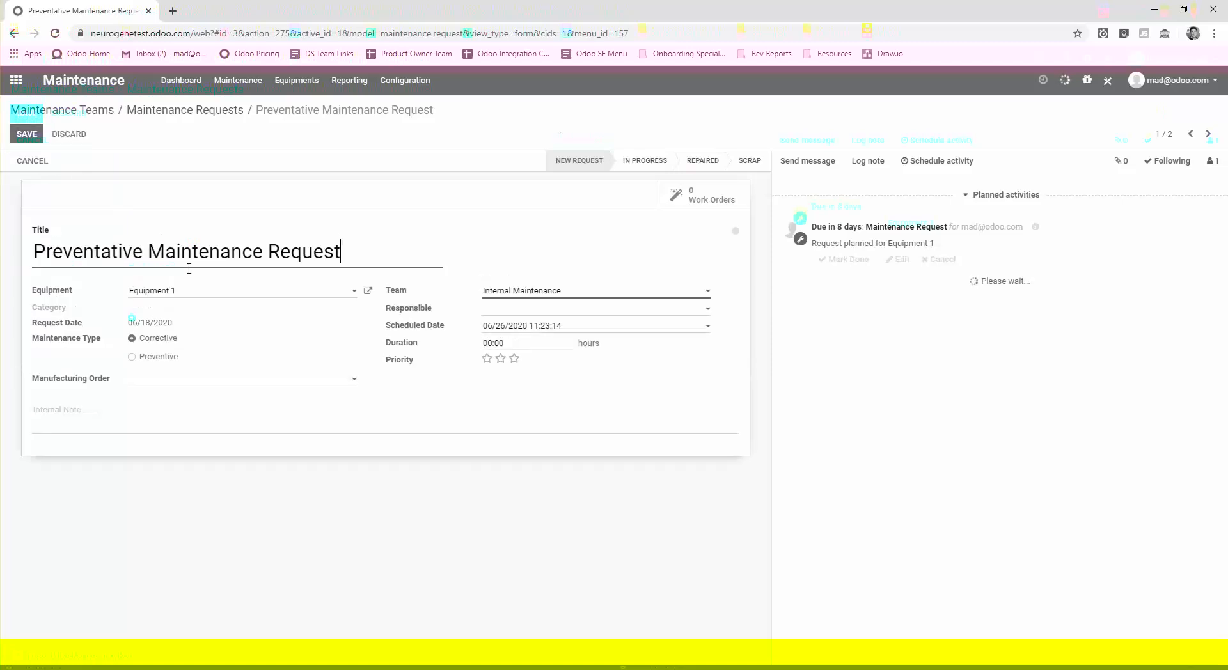
pyautogui.click(505, 327)
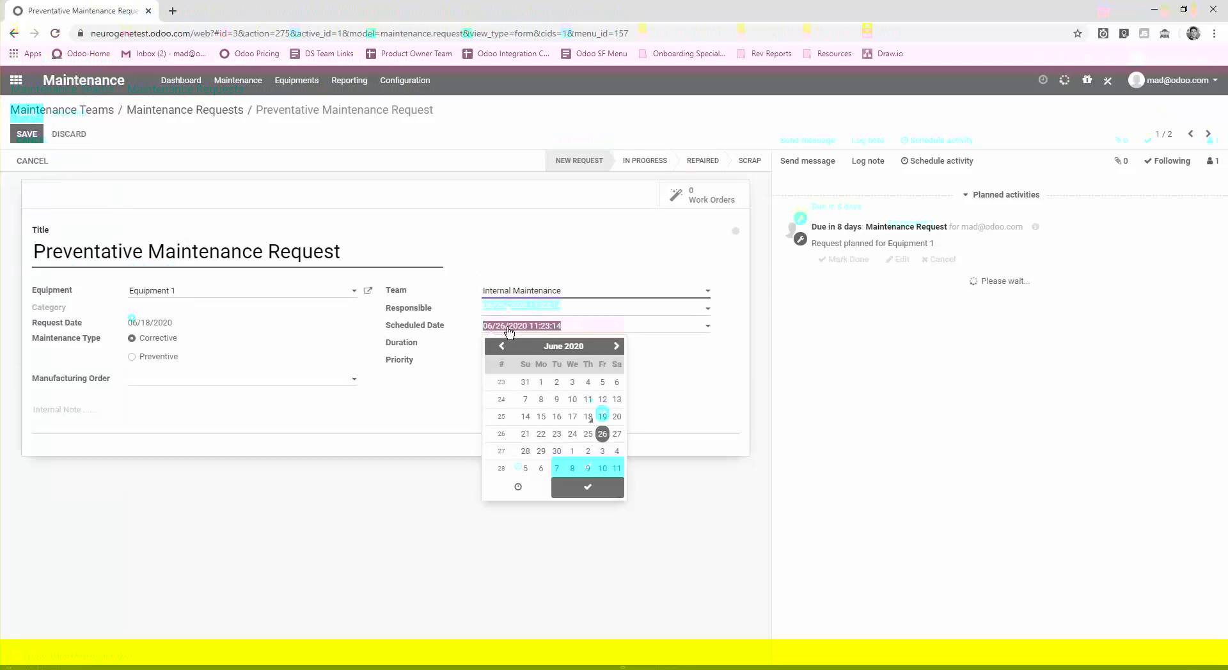
pyautogui.click(602, 417)
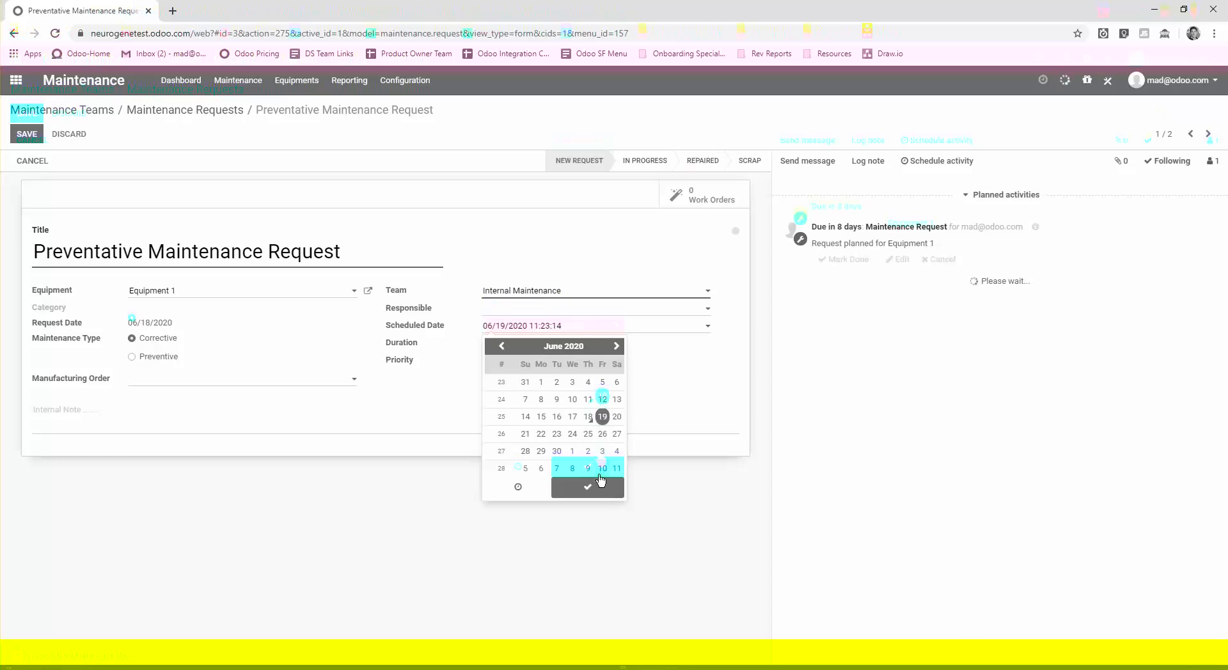
pyautogui.click(597, 485)
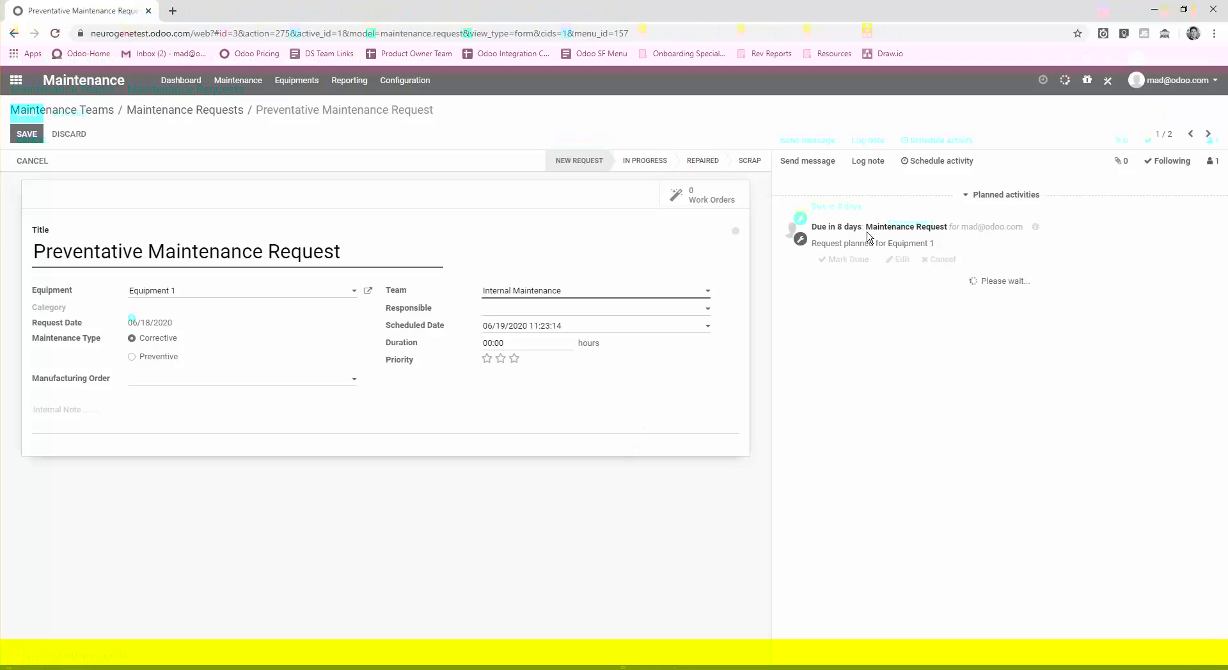
pyautogui.click(27, 133)
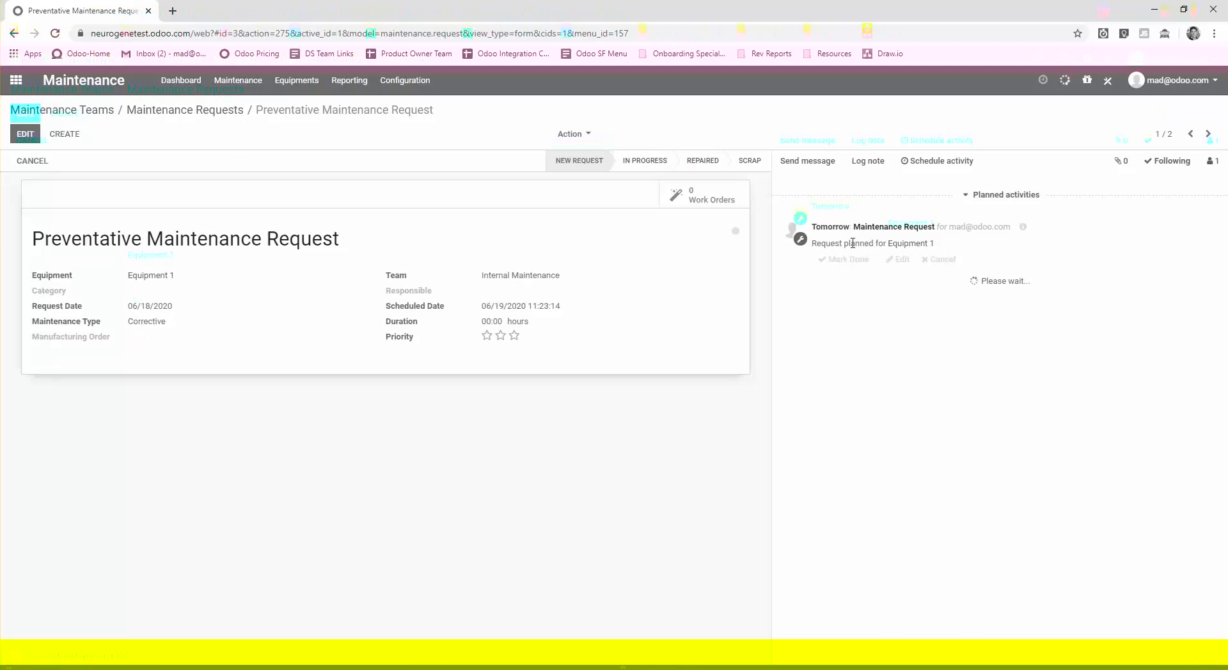
# - Create a work order from the maintenance request for Equipment 1, using Repair Kit BOM as the repair kit
pyautogui.click(697, 195)
pyautogui.click(26, 135)
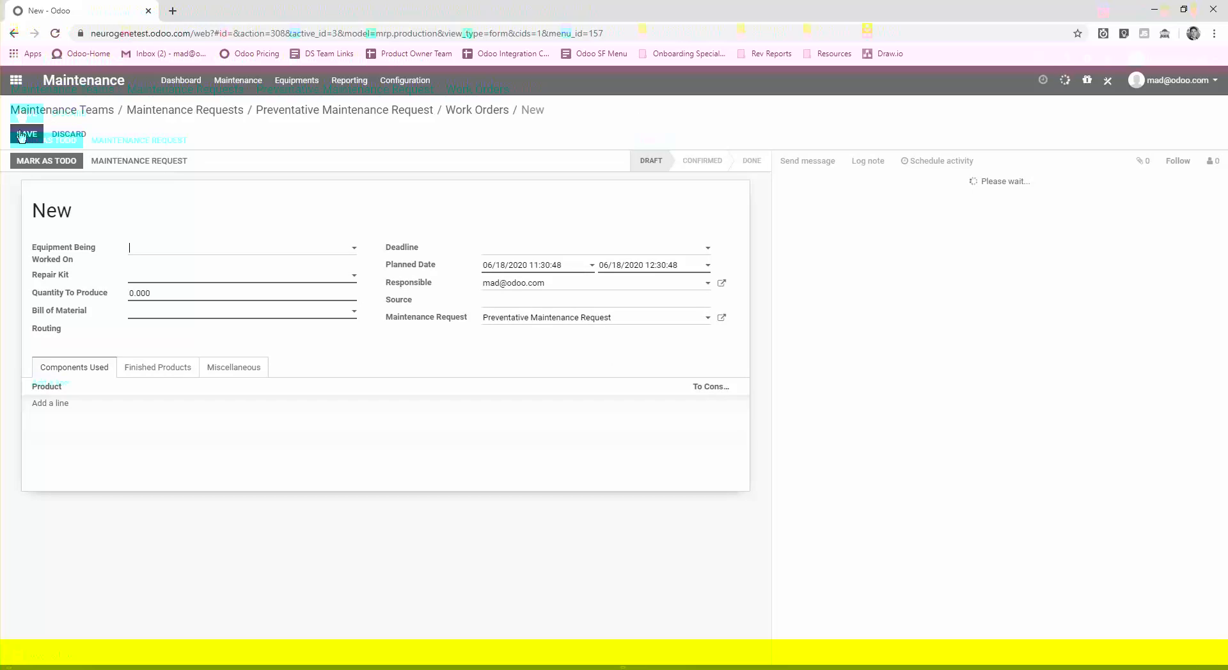
pyautogui.click(186, 253)
pyautogui.click(198, 266)
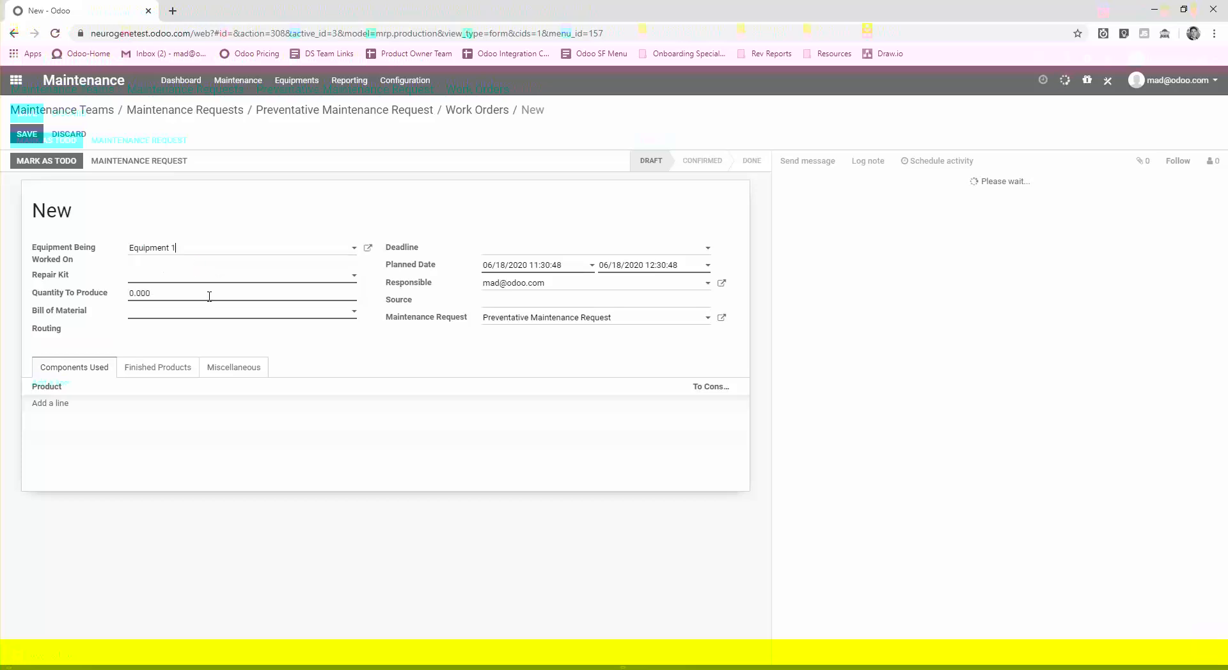
pyautogui.click(219, 281)
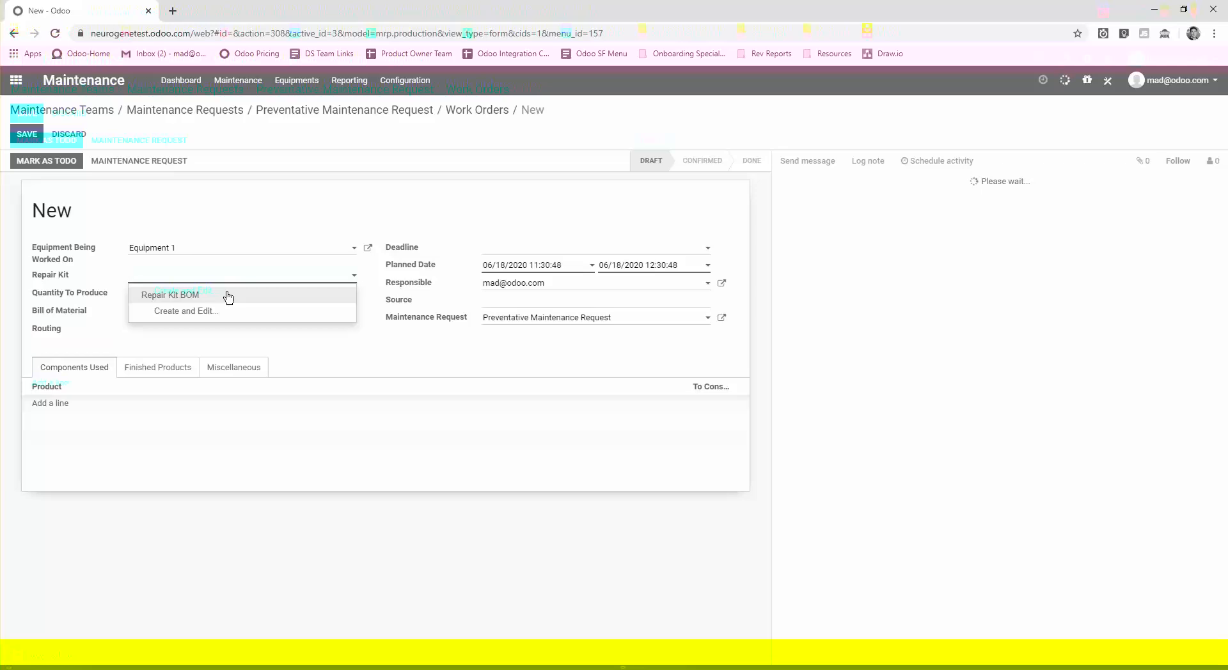
pyautogui.click(191, 295)
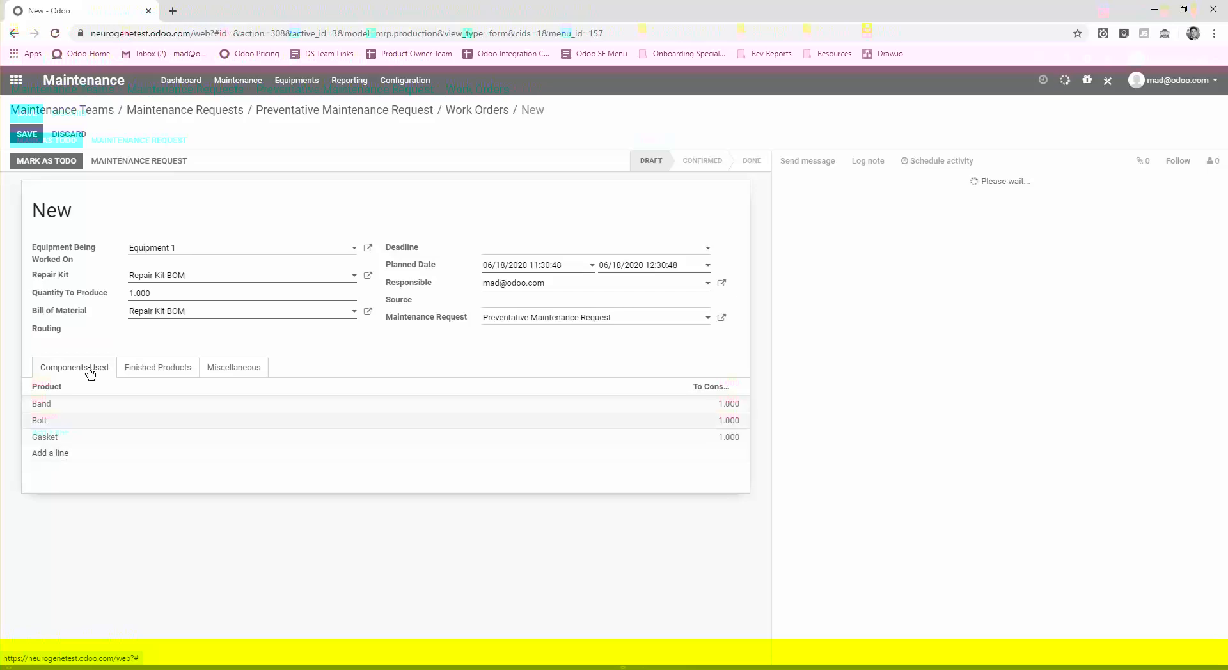
pyautogui.click(64, 456)
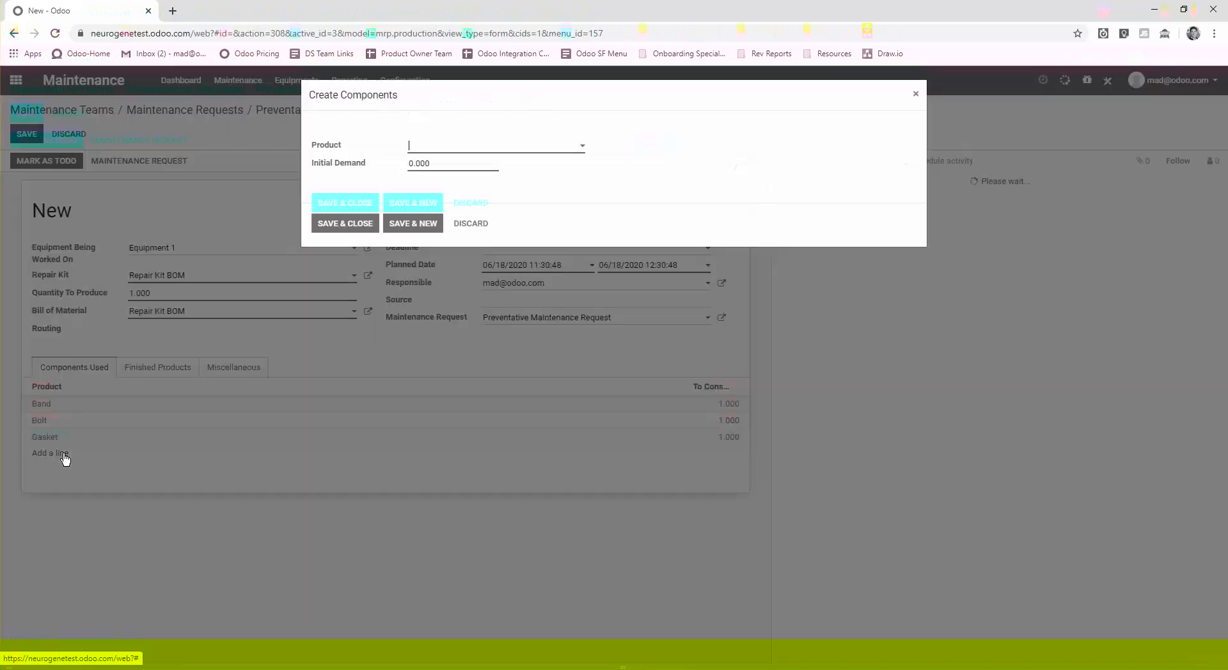
pyautogui.click(451, 144)
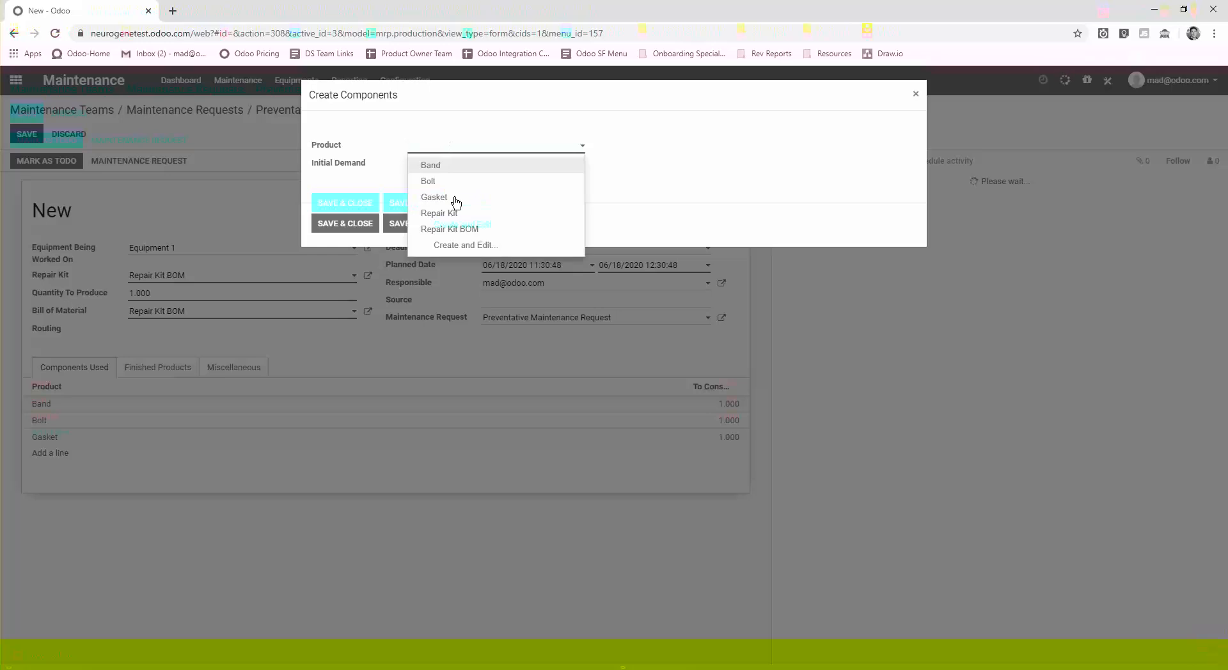
pyautogui.click(624, 195)
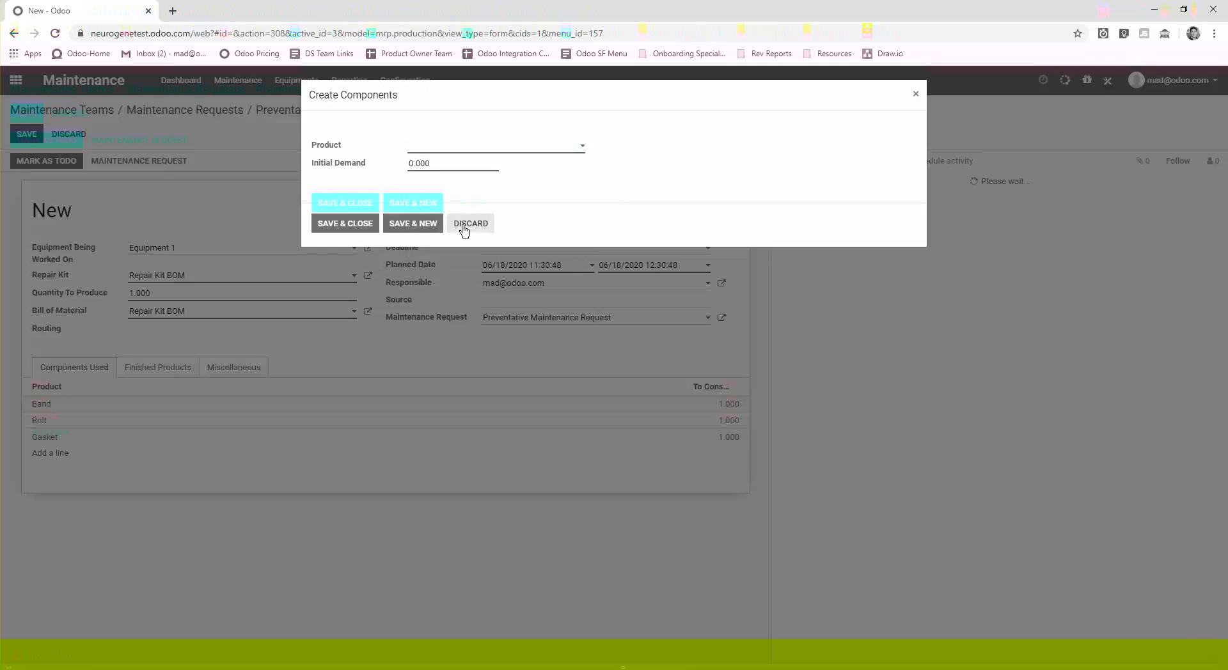
pyautogui.click(471, 224)
# - Save the new work order and mark it as to do
pyautogui.click(28, 135)
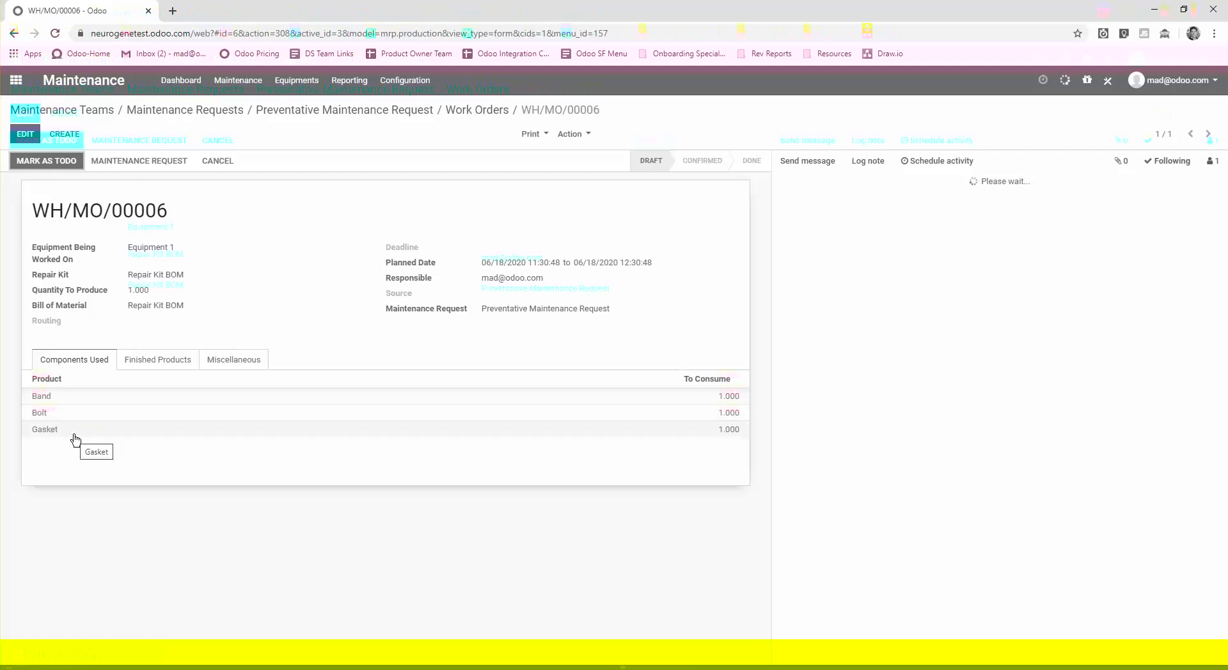
pyautogui.click(49, 161)
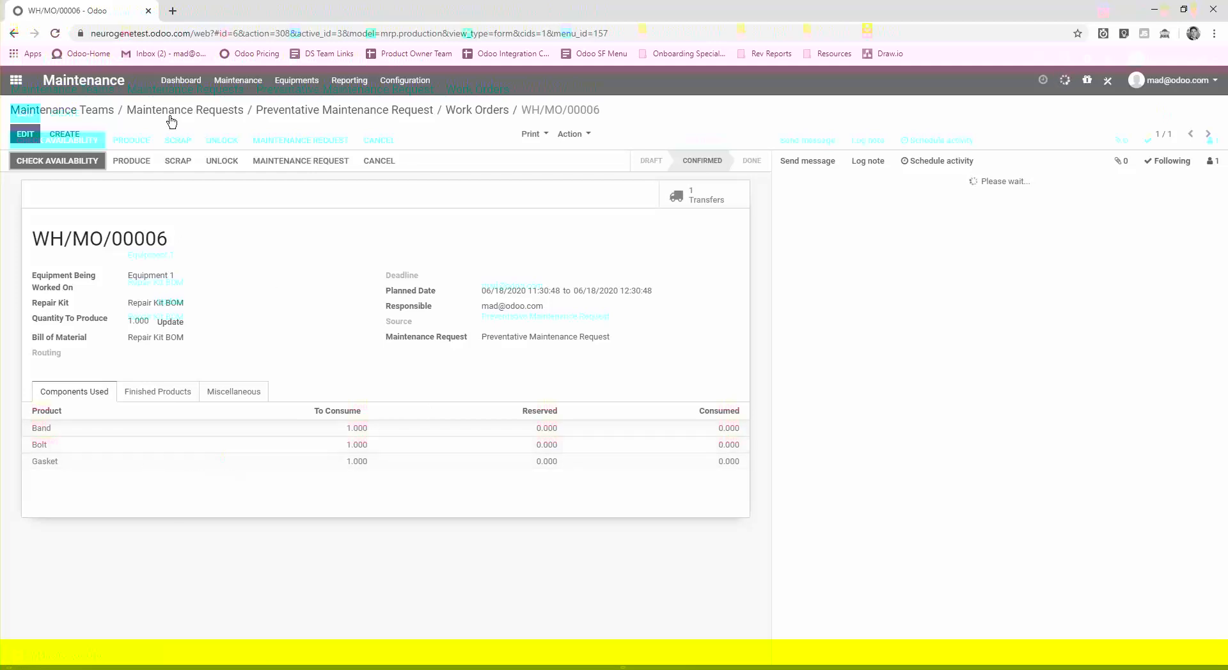
pyautogui.click(80, 163)
pyautogui.moveTo(57, 235); pyautogui.dragTo(123, 238)
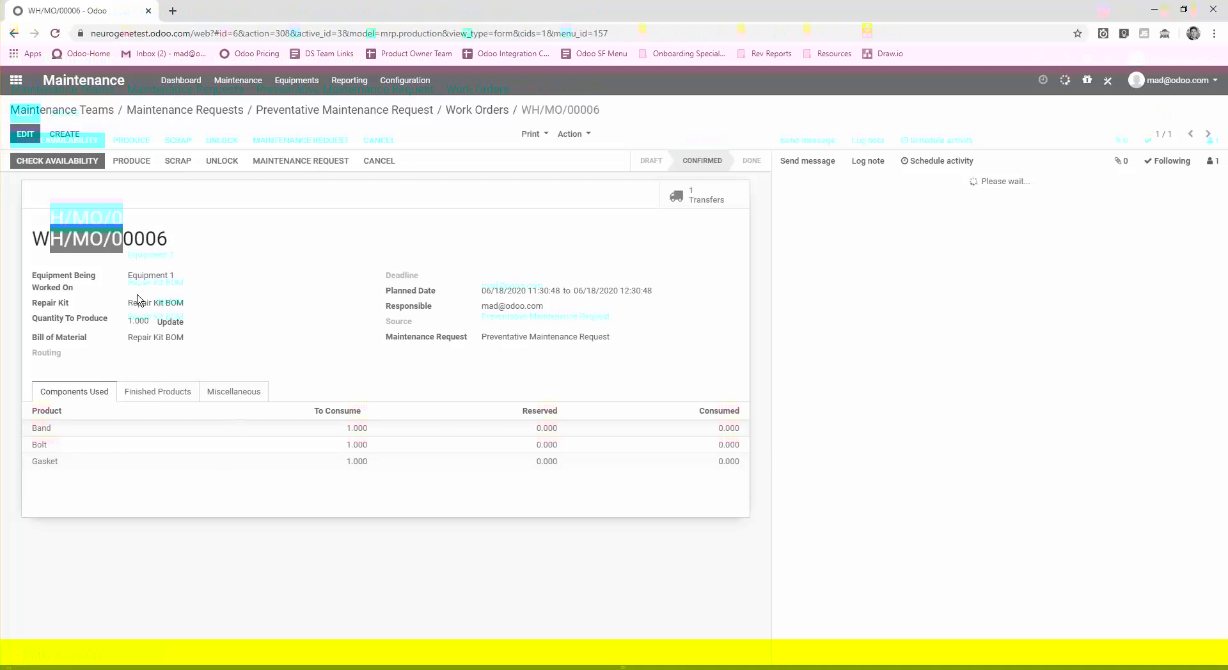
pyautogui.click(277, 273)
# - In Inventory, open the waiting Pick Components [Repairs] transfer and check the availability of its components
pyautogui.click(16, 80)
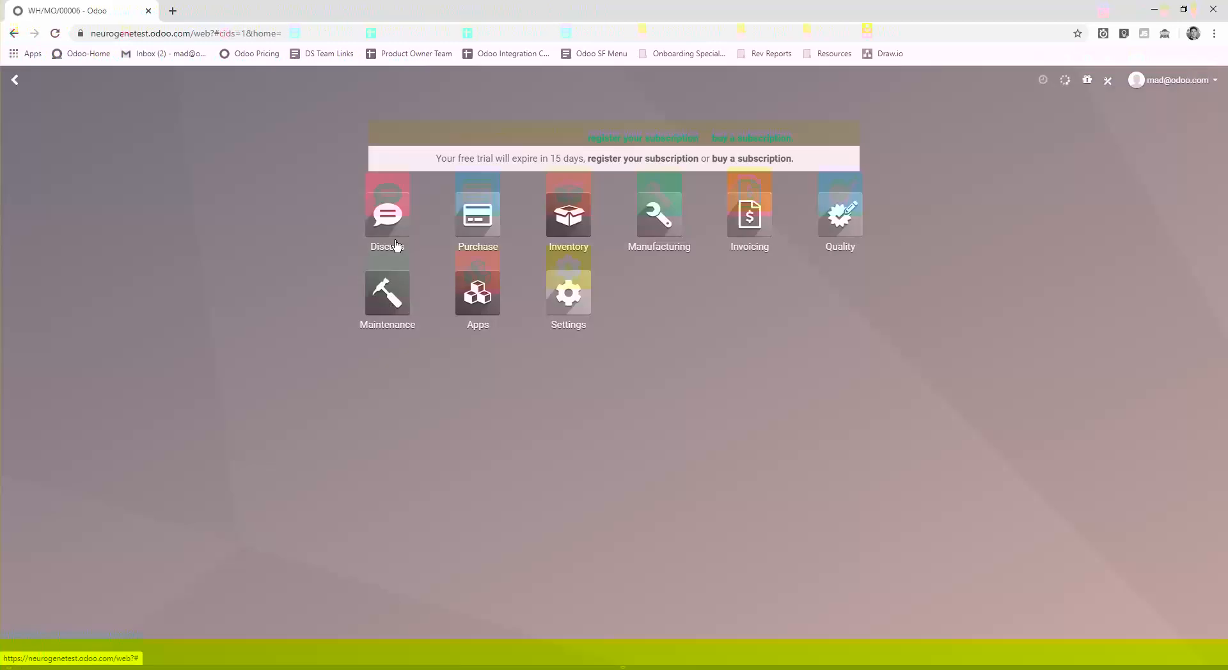
pyautogui.click(565, 242)
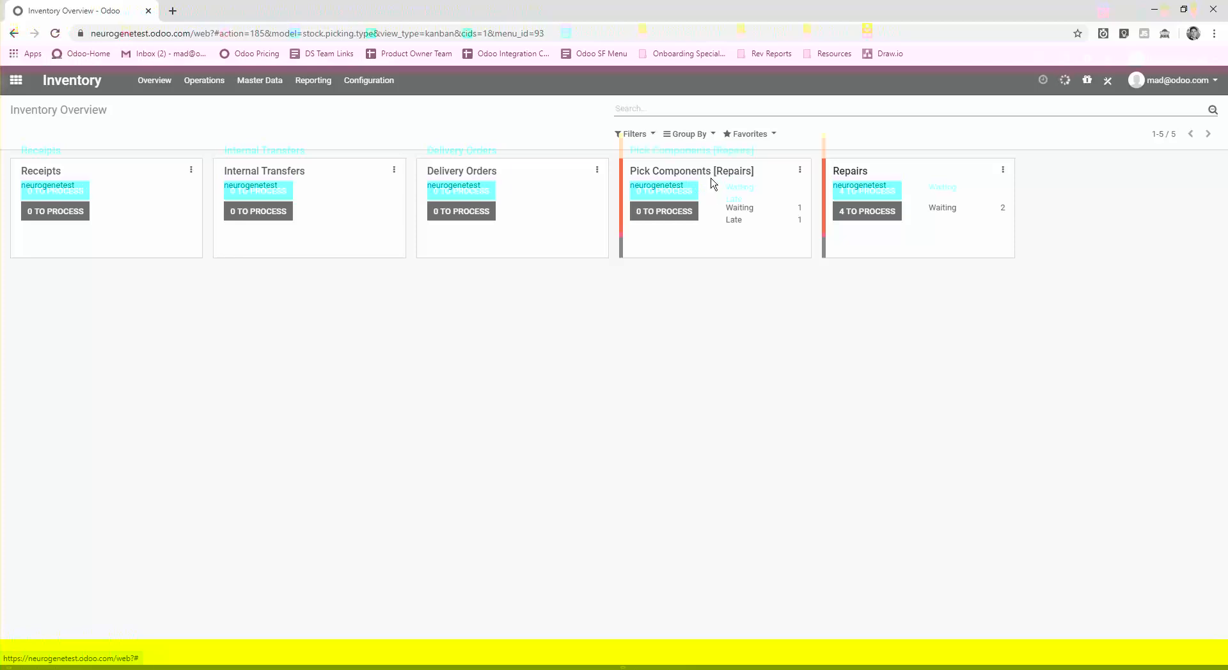
pyautogui.click(739, 208)
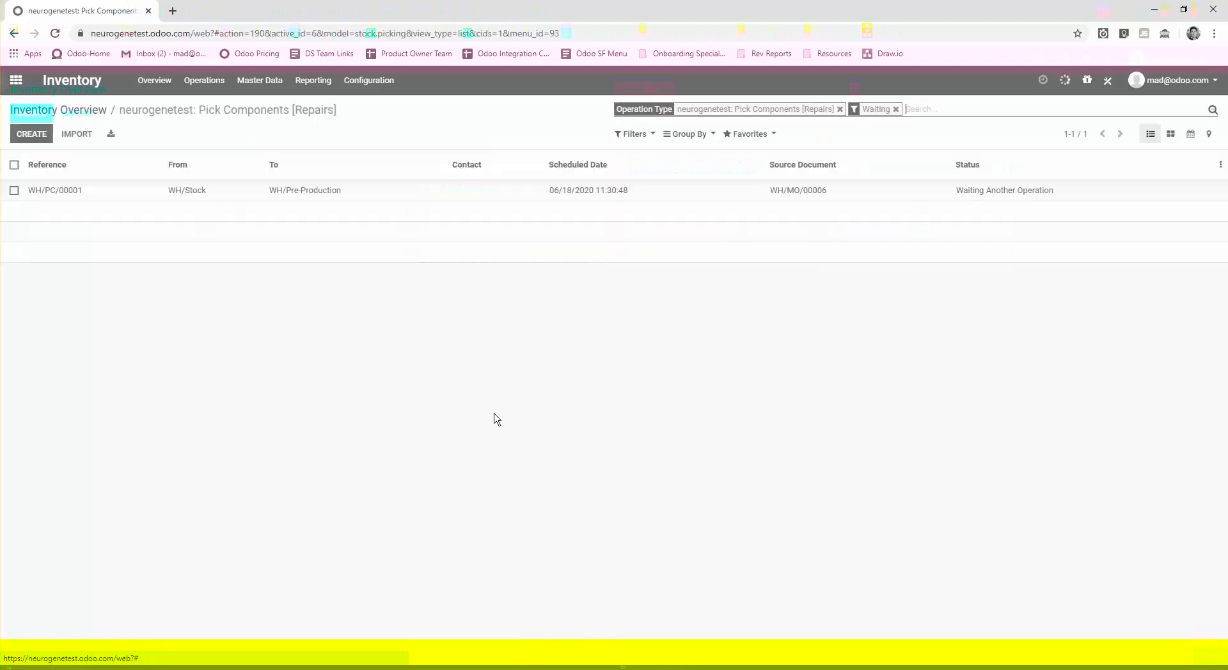
pyautogui.click(304, 195)
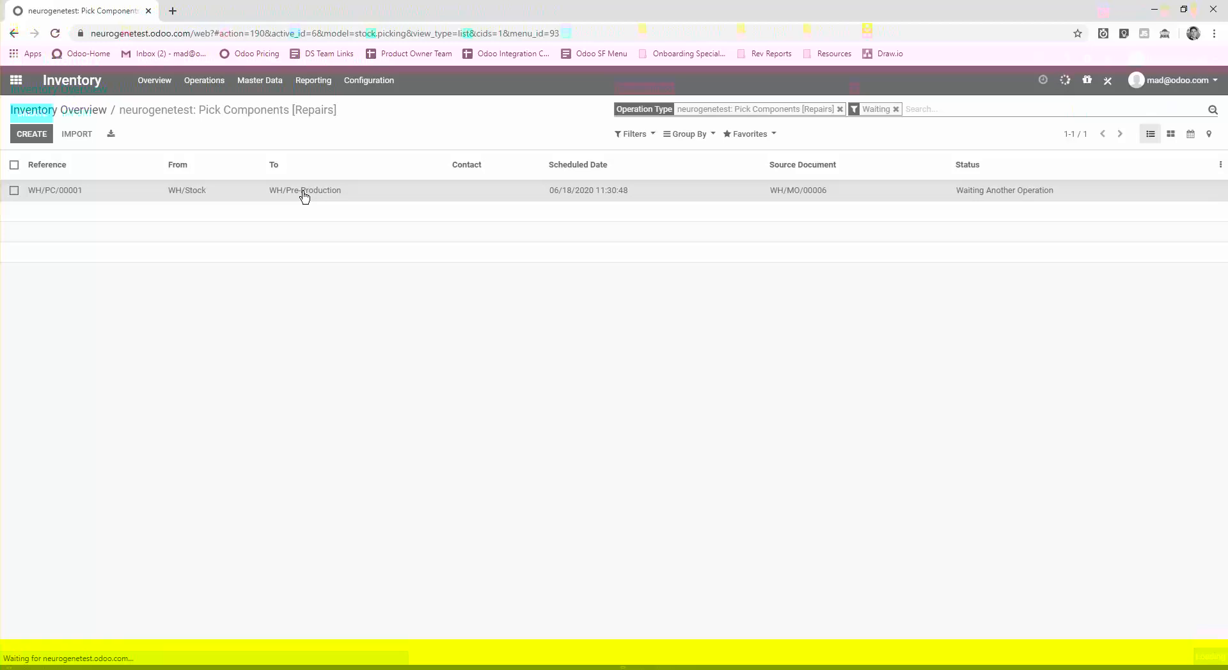
pyautogui.click(145, 331)
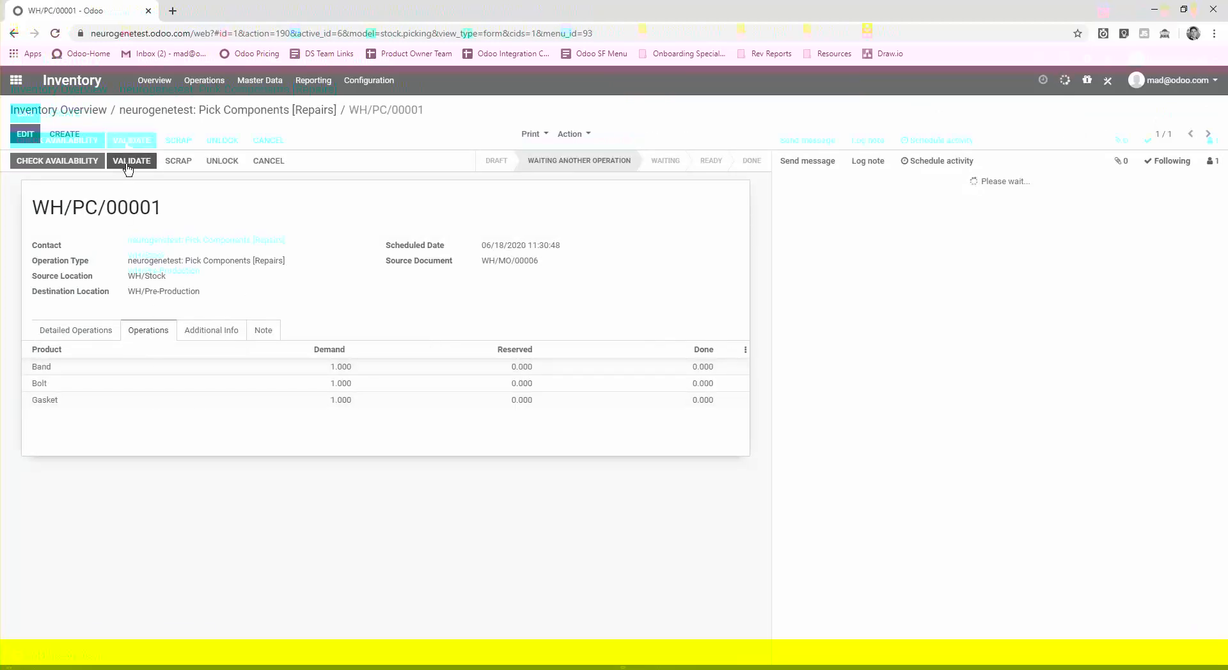
pyautogui.click(75, 165)
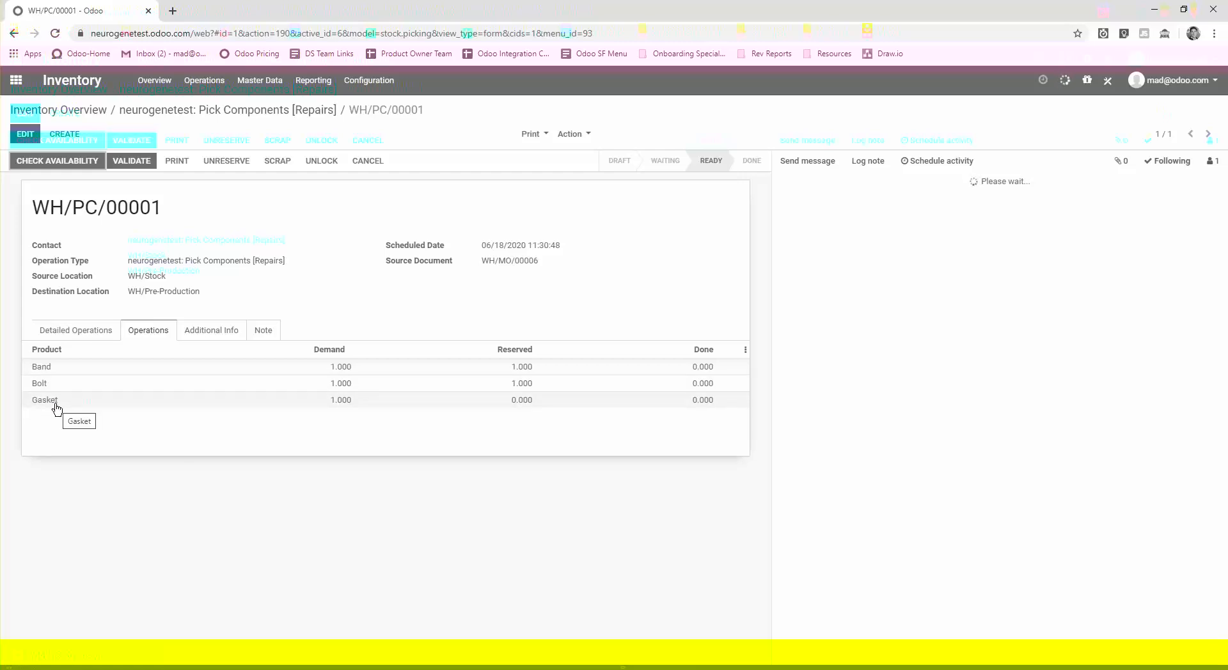
# - In Purchase, open the Gasket Vendor request for quotation and confirm it as a purchase order
pyautogui.click(16, 80)
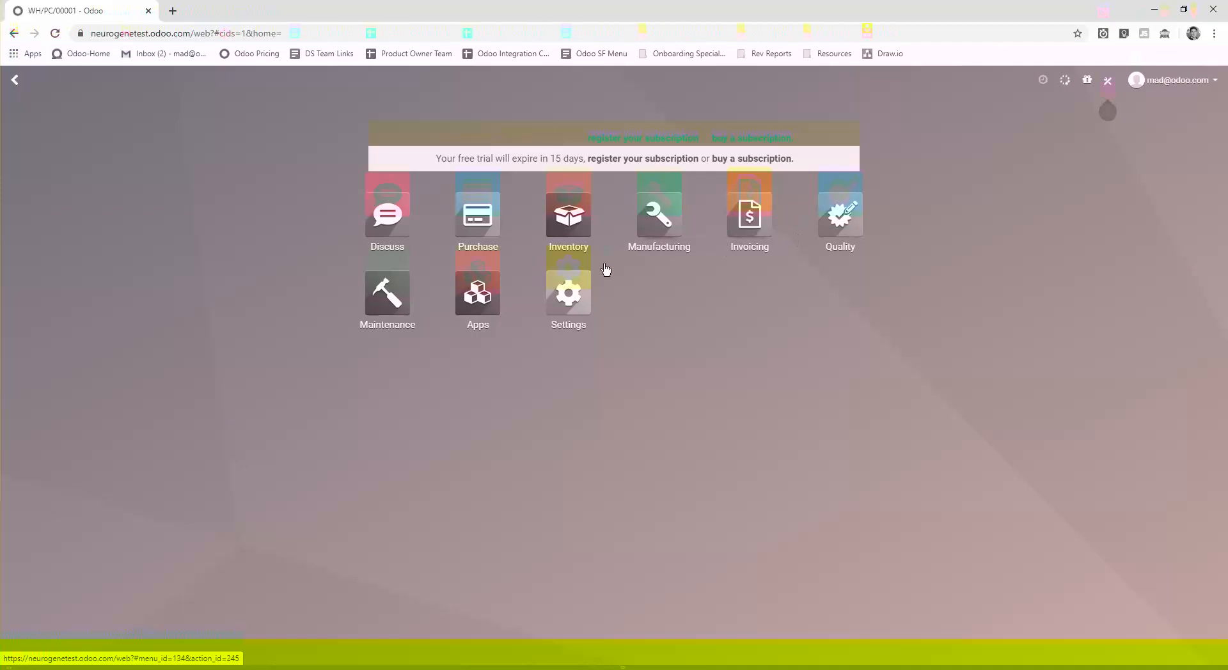
pyautogui.click(476, 242)
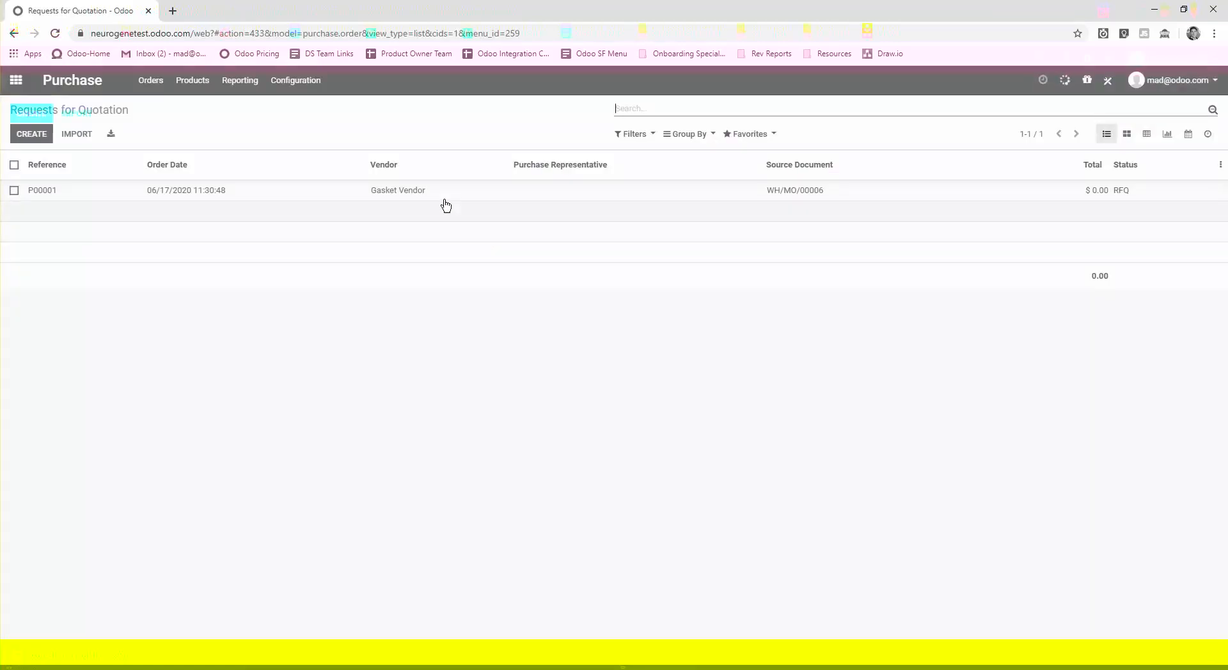
pyautogui.click(382, 197)
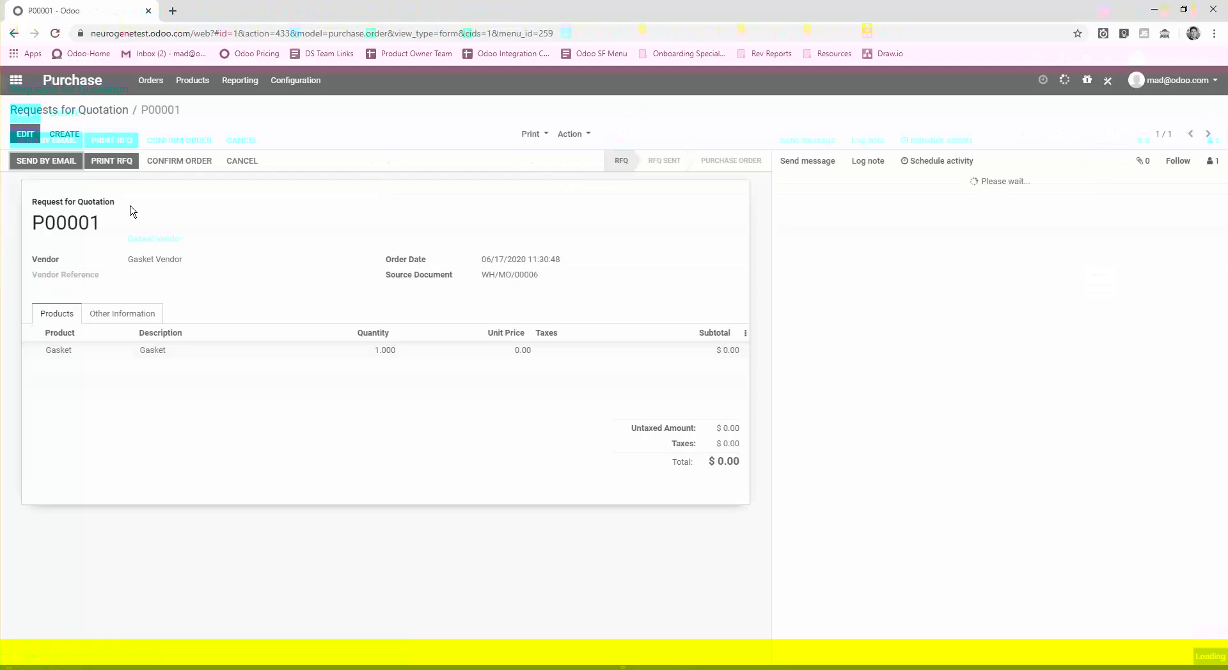
pyautogui.click(178, 165)
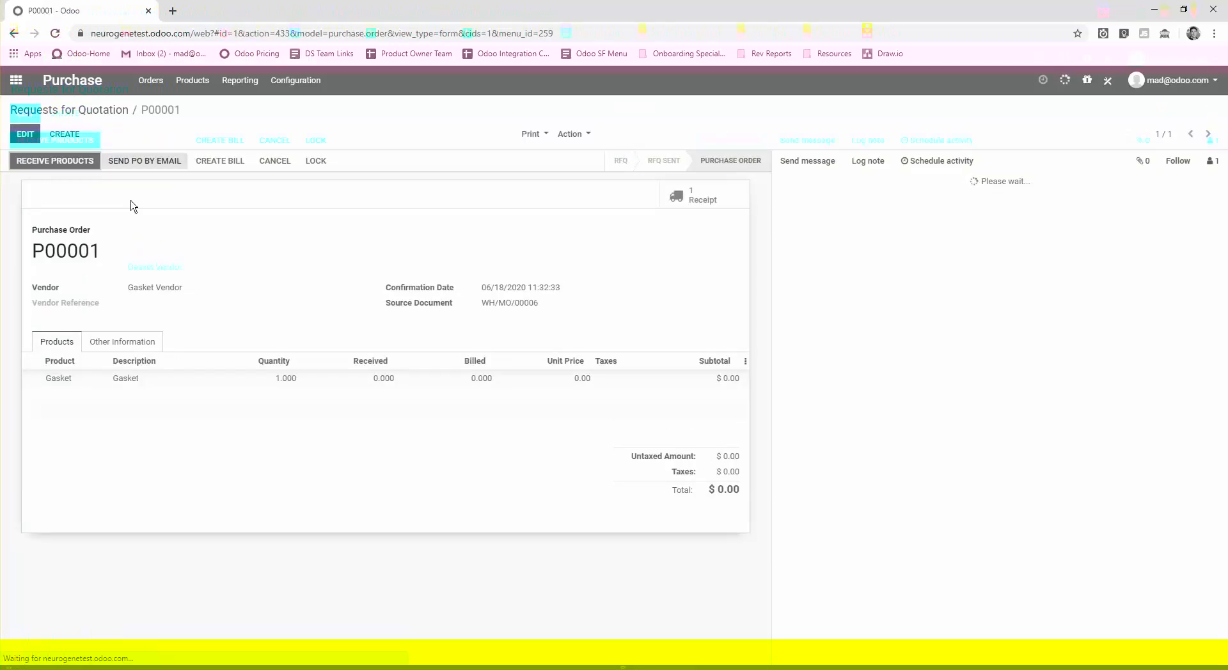
# - Receive the ordered gasket and validate the receipt as an immediate transfer of all quantities
pyautogui.click(55, 161)
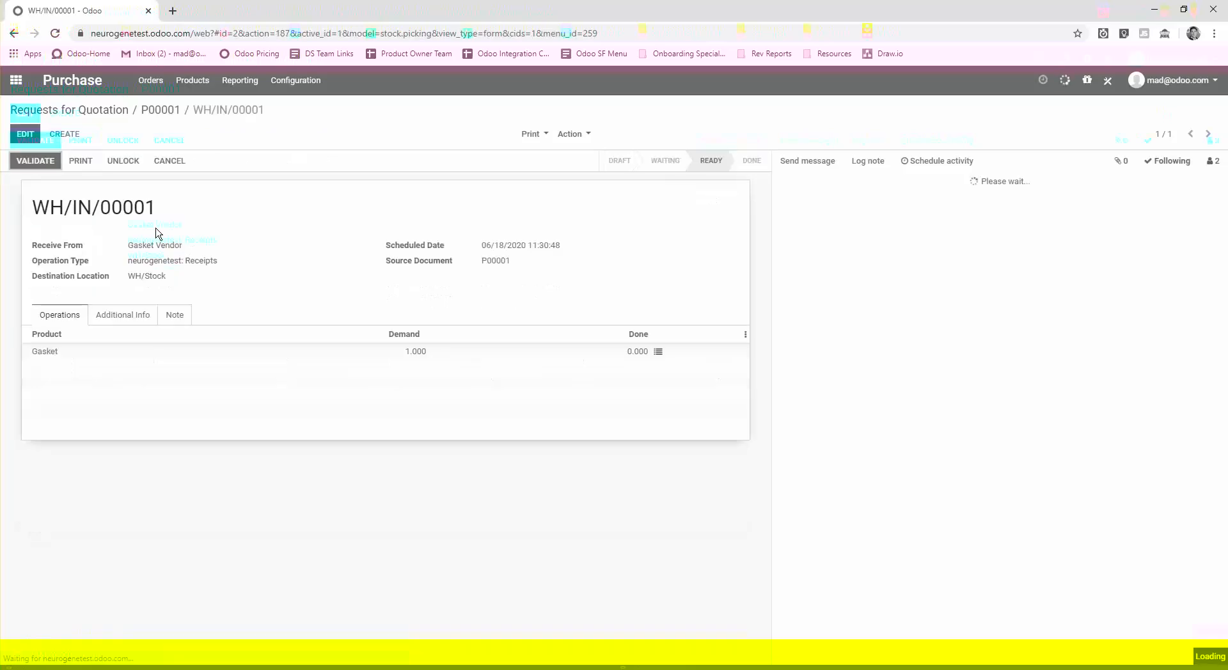
pyautogui.click(44, 165)
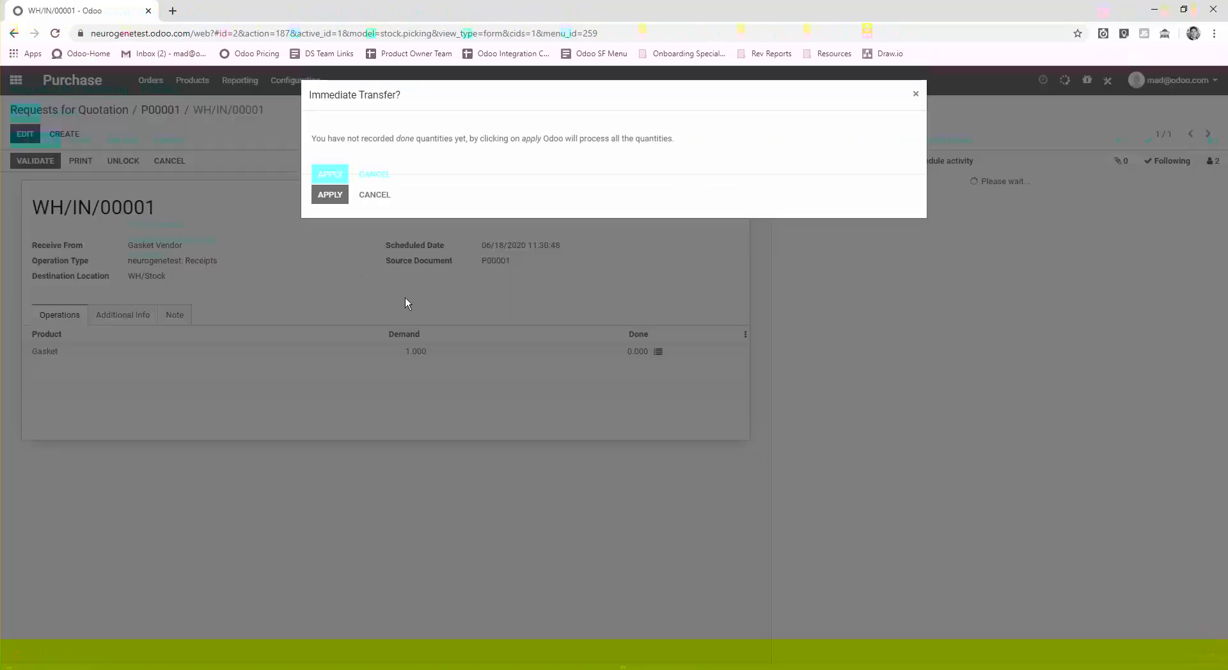
pyautogui.click(330, 195)
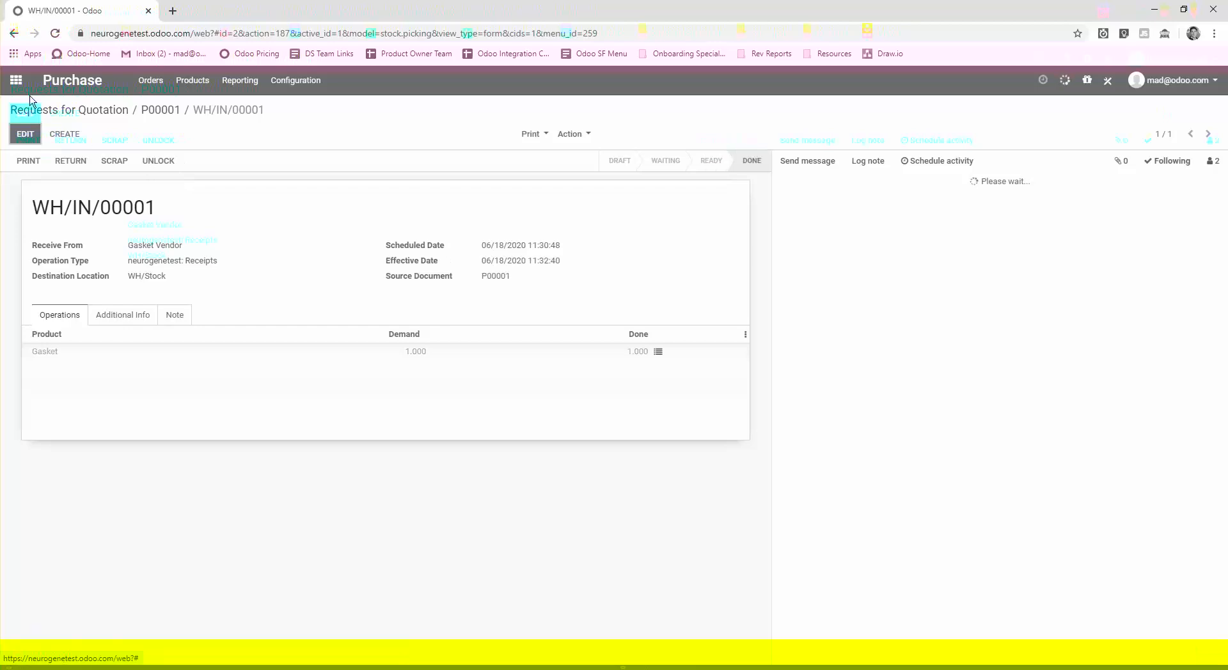
# - In Inventory, open the ready Pick Components [Repairs] transfer and validate it as an immediate transfer of all quantities
pyautogui.click(16, 80)
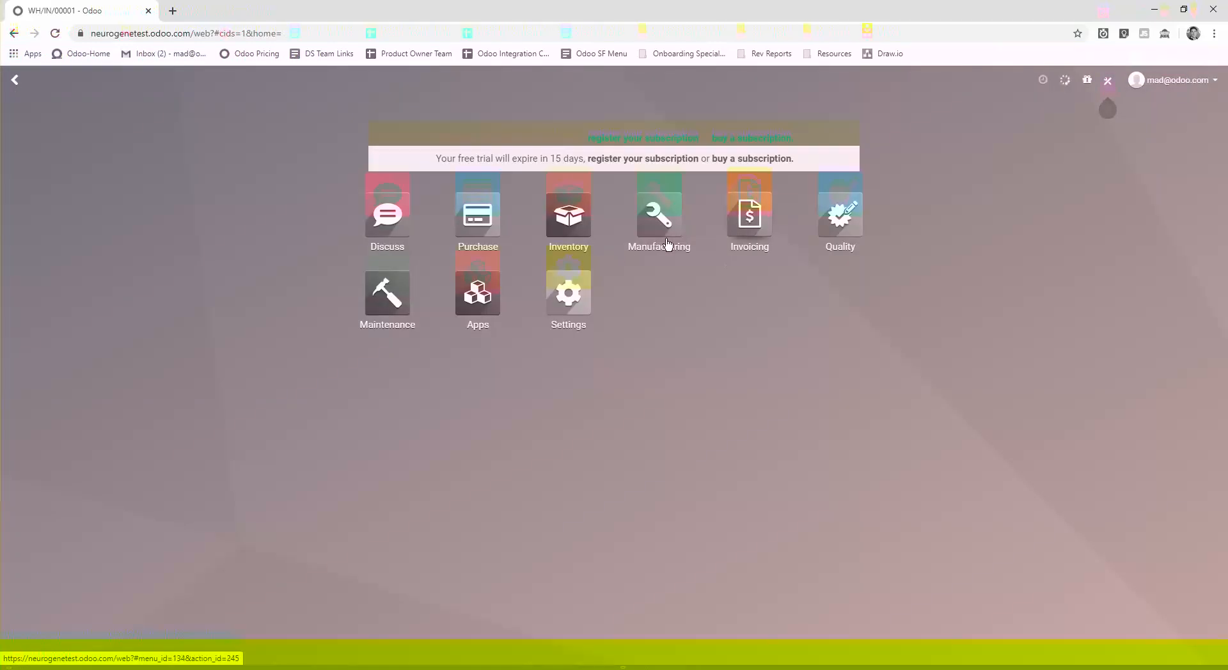
pyautogui.click(575, 226)
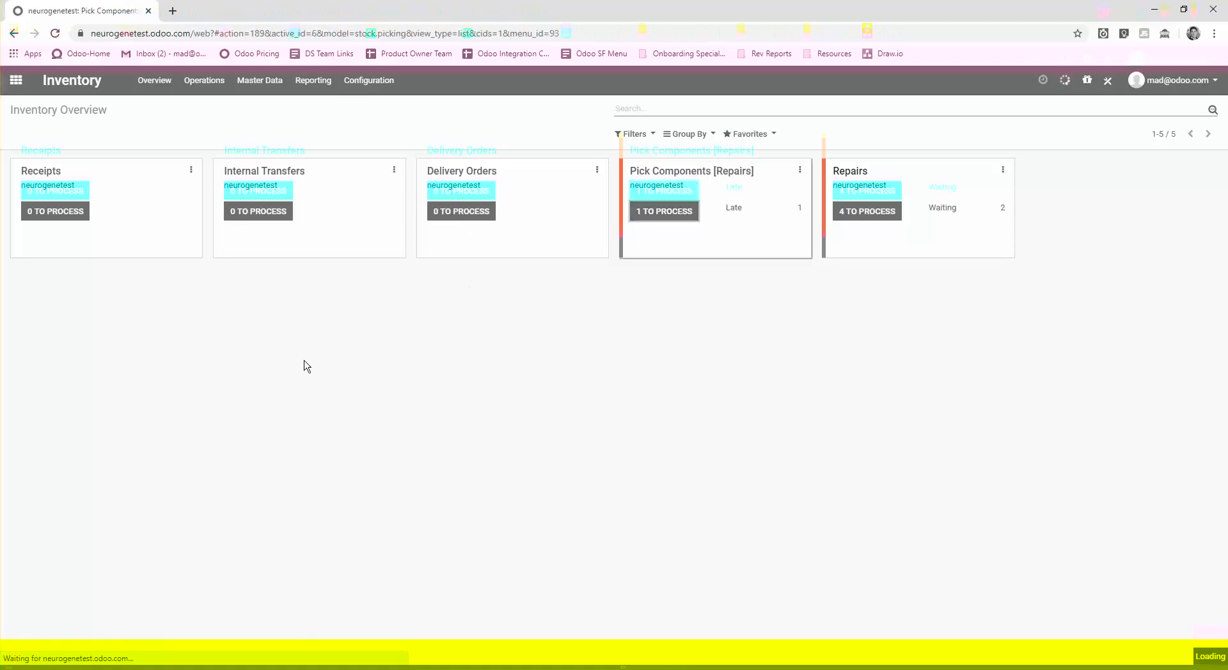
pyautogui.click(294, 191)
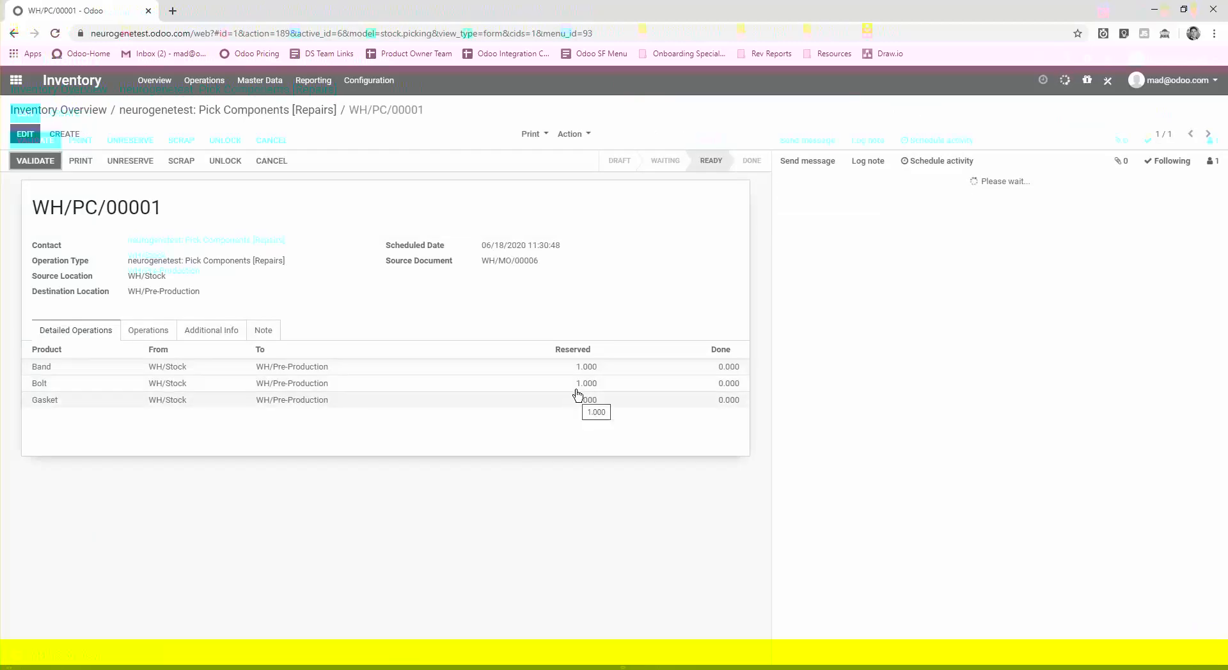
pyautogui.click(35, 162)
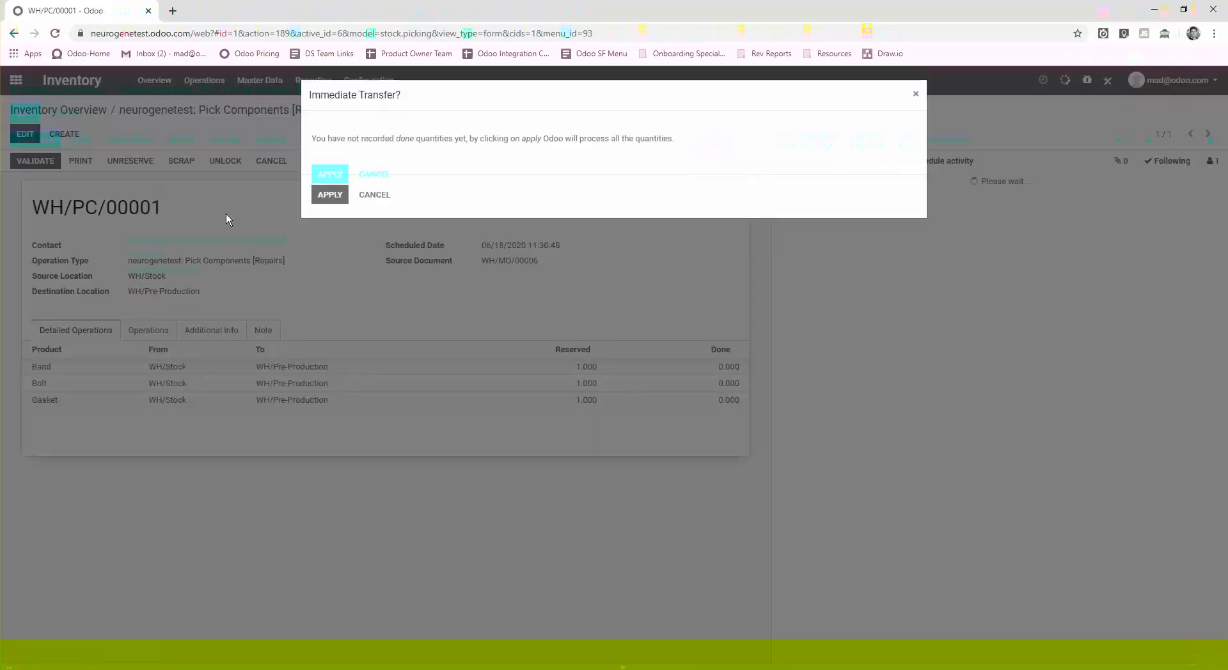
pyautogui.click(331, 194)
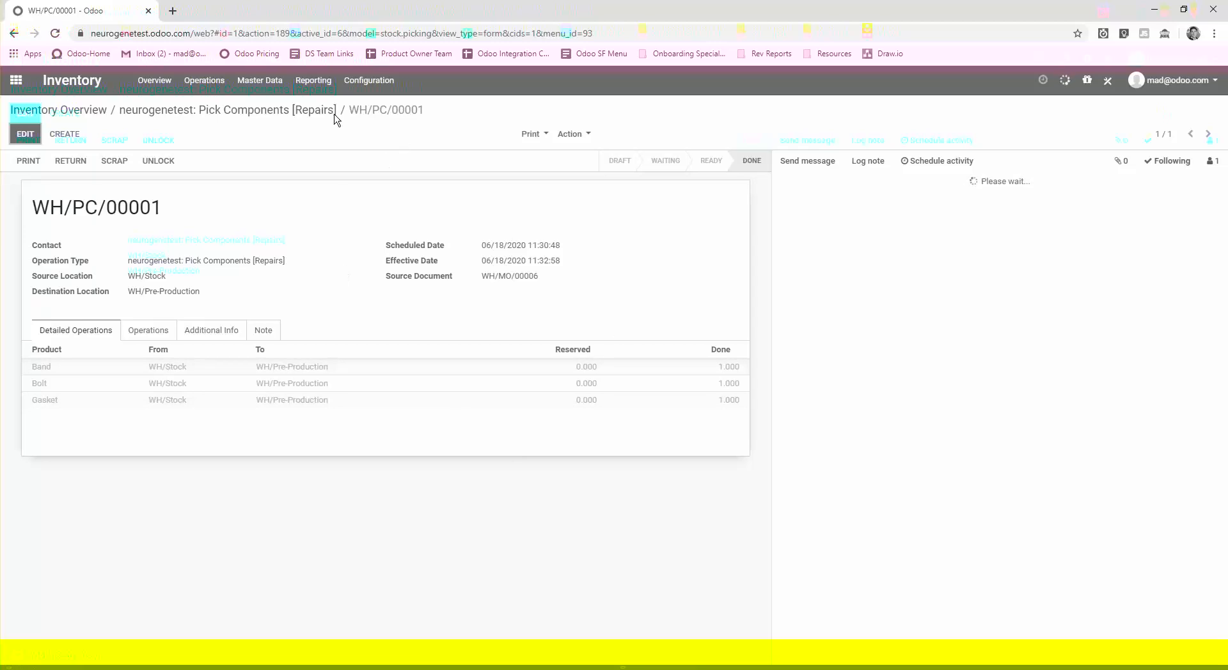
pyautogui.click(254, 112)
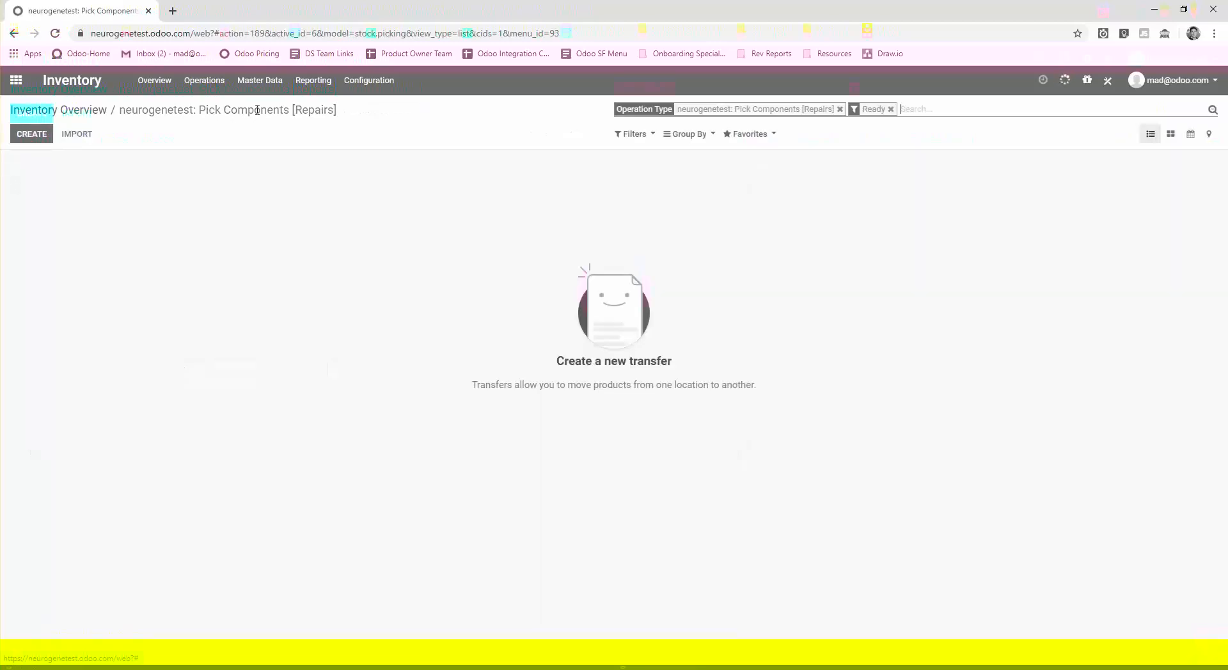
# - In Maintenance, open the Repair Kit BOM work order linked to Internal Maintenance's Preventative Maintenance Request
pyautogui.click(24, 92)
pyautogui.click(390, 301)
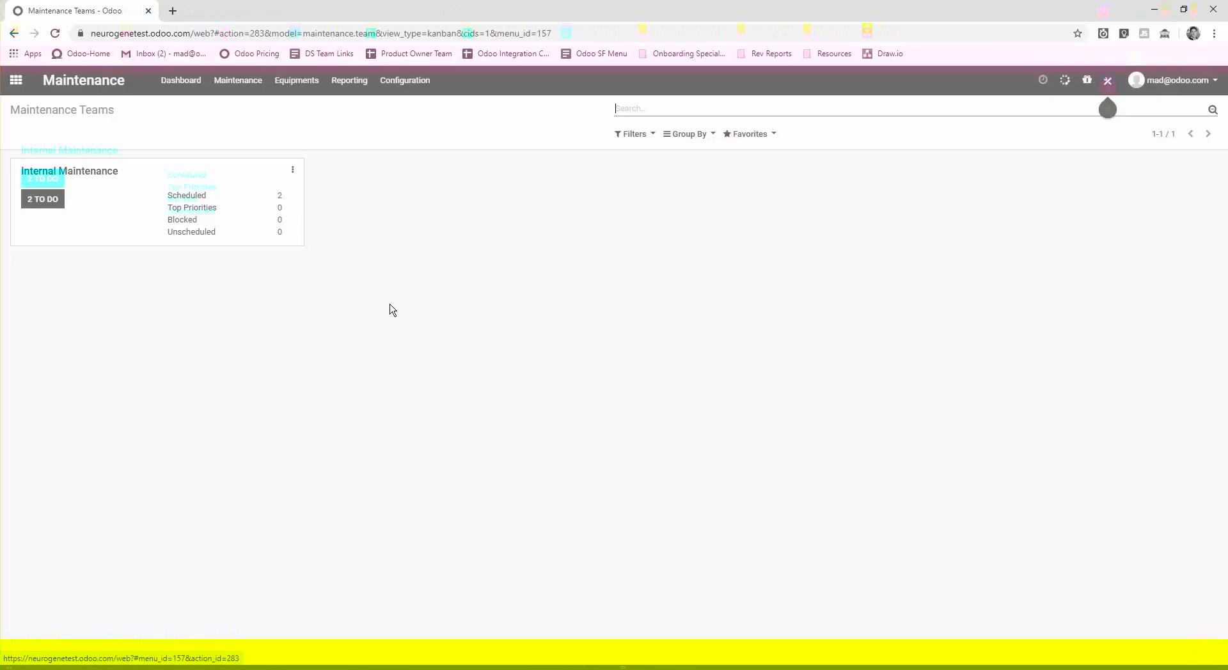
pyautogui.click(40, 199)
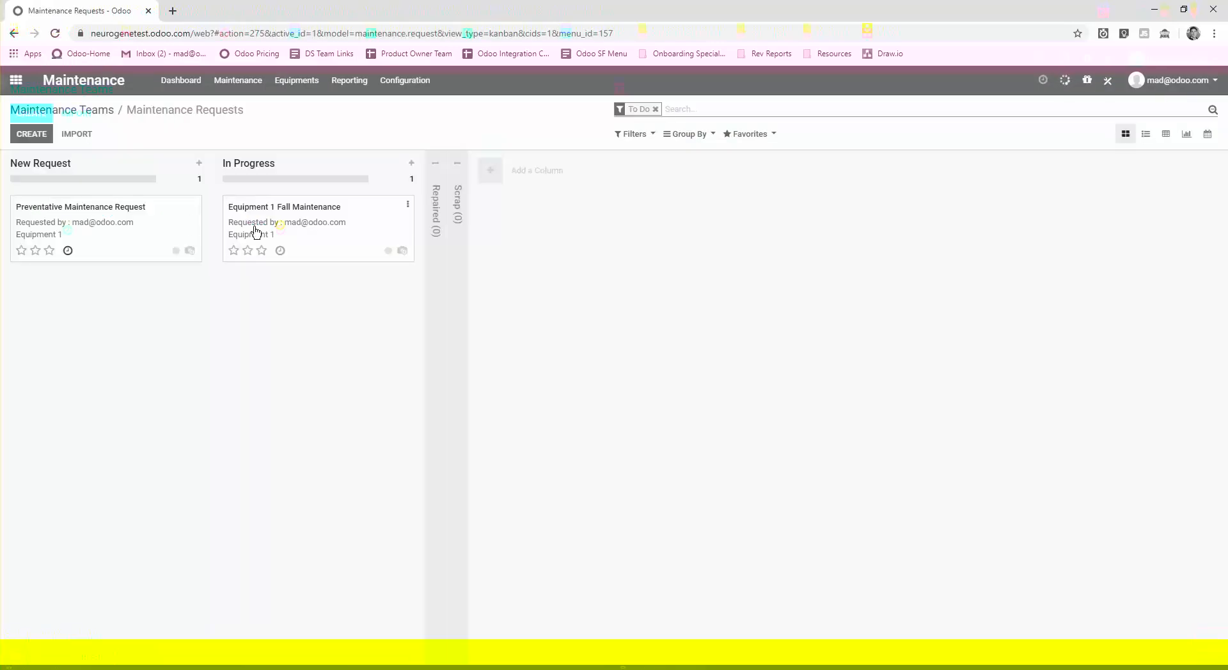
pyautogui.click(103, 219)
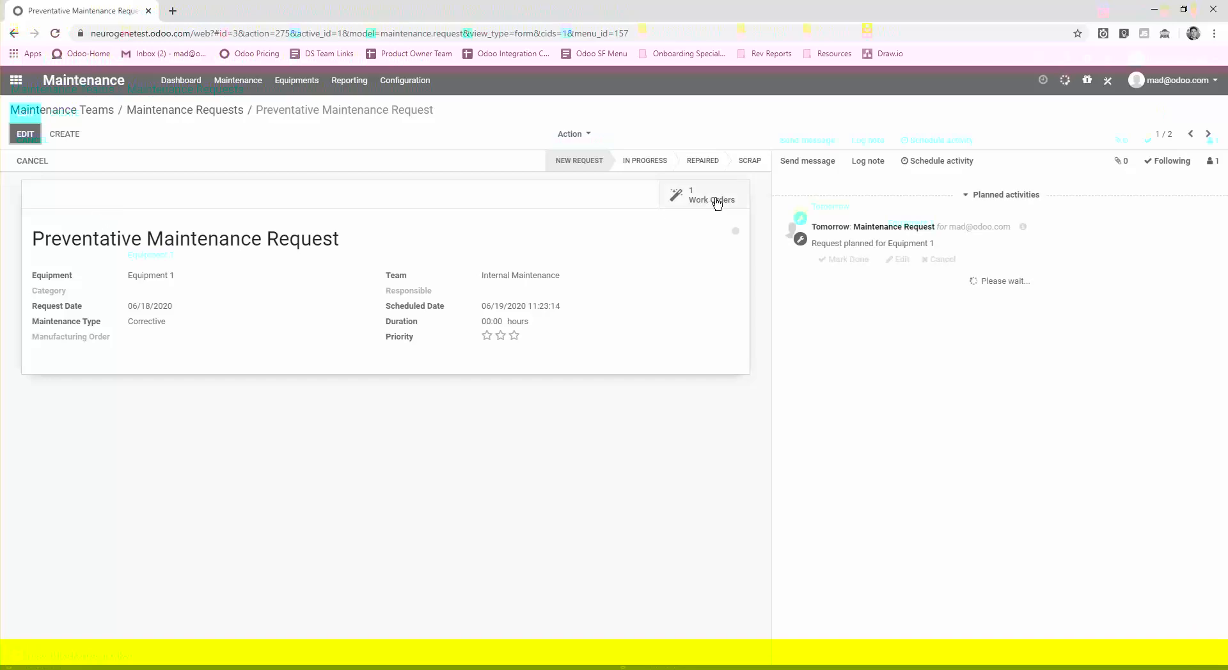
pyautogui.click(716, 203)
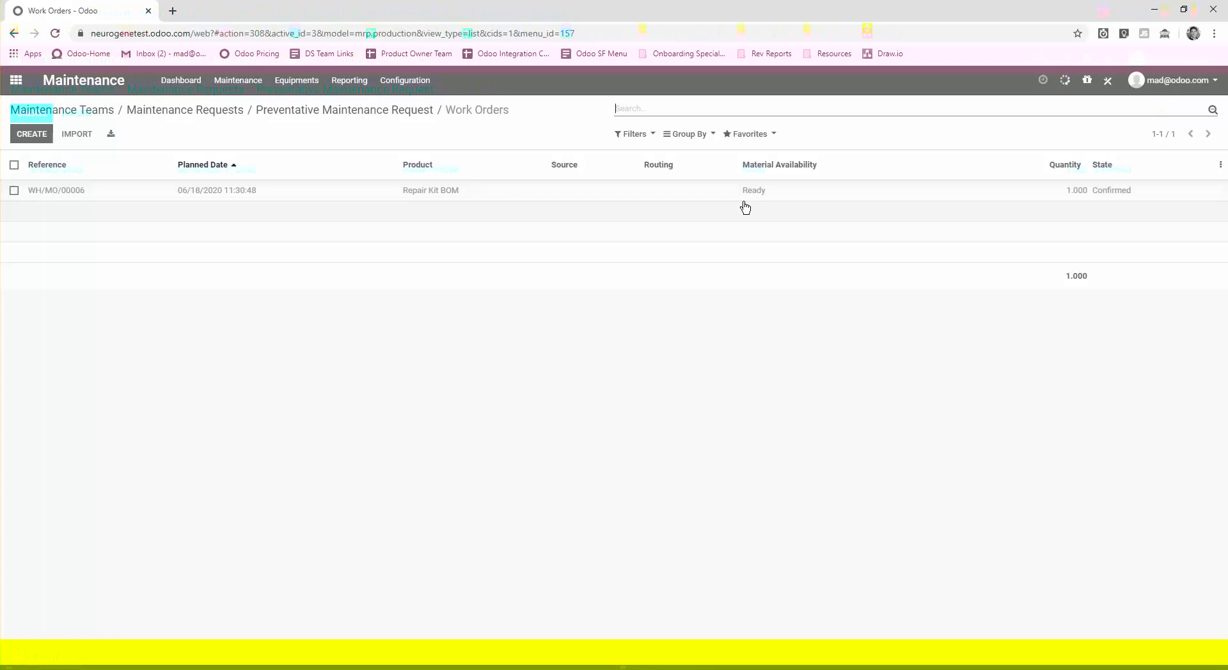
pyautogui.click(286, 193)
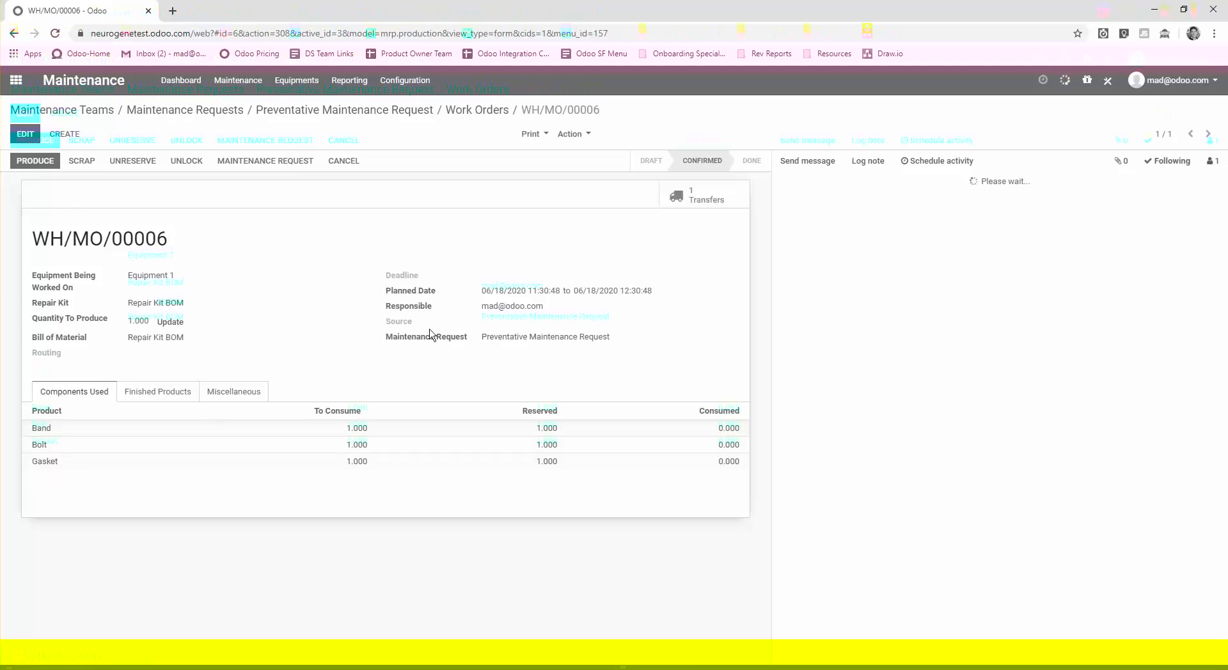
pyautogui.moveTo(397, 337); pyautogui.dragTo(623, 360)
pyautogui.click(607, 365)
# - Produce 1 Repair Kit BOM on the work order, consuming one Band, Bolt and Gasket each, and mark the order as done
pyautogui.click(40, 161)
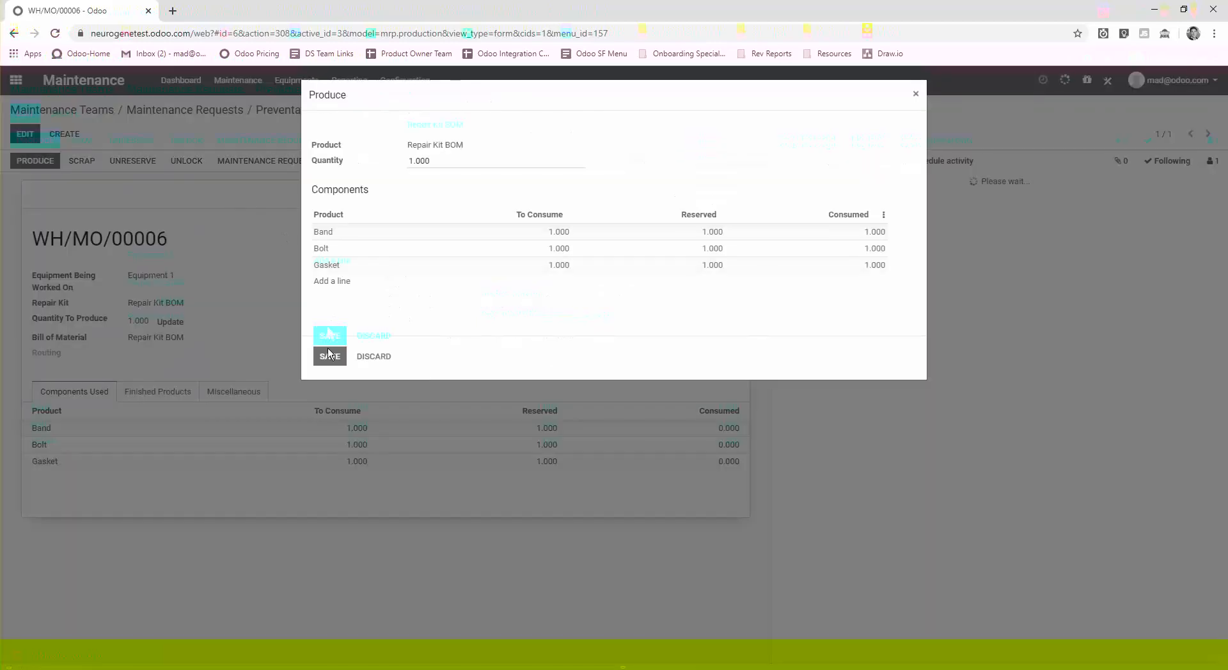
pyautogui.click(329, 355)
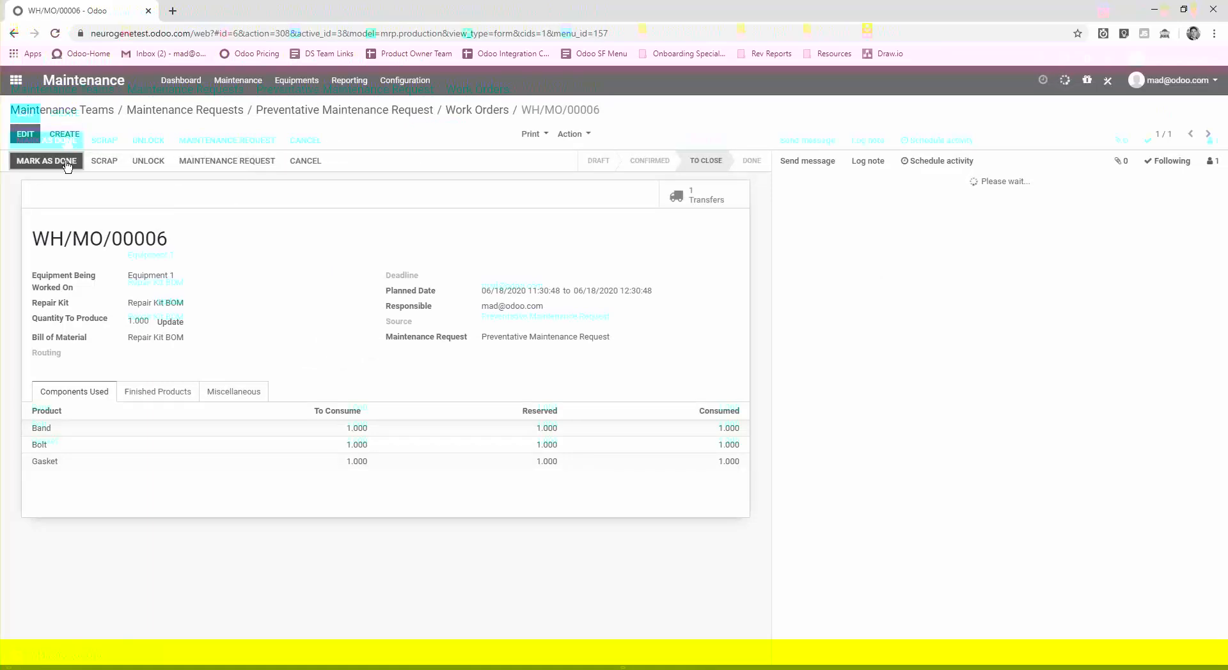
pyautogui.click(67, 163)
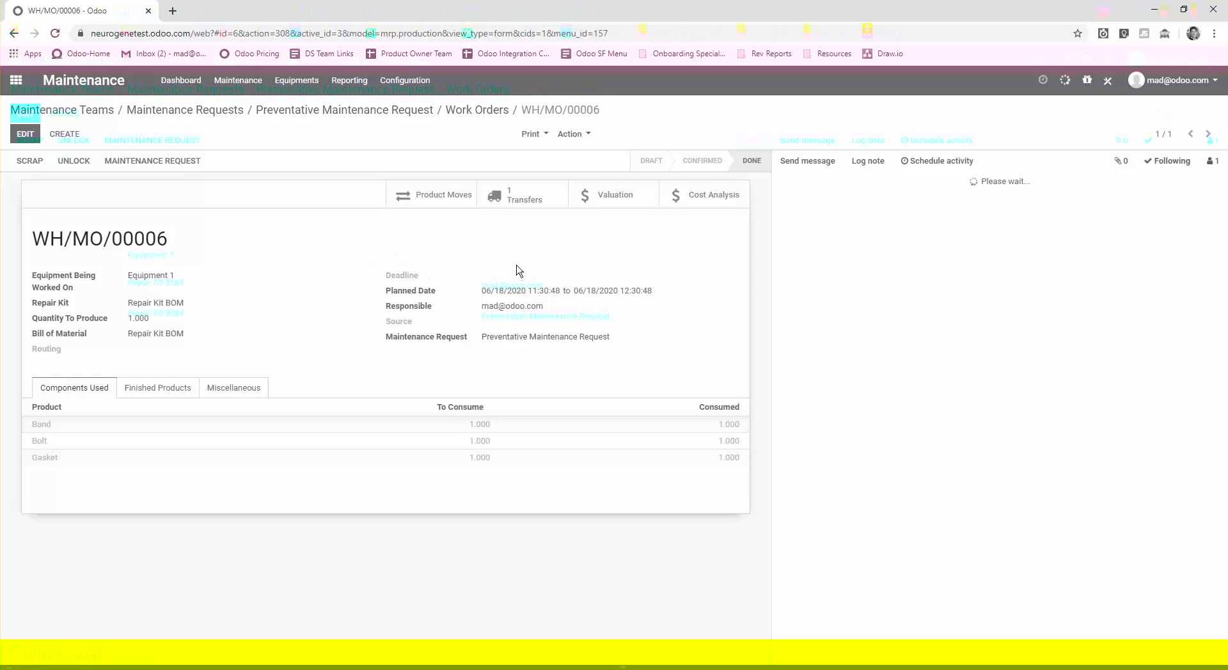
# - Review the product moves of the completed work order and return to the maintenance requests
pyautogui.click(455, 197)
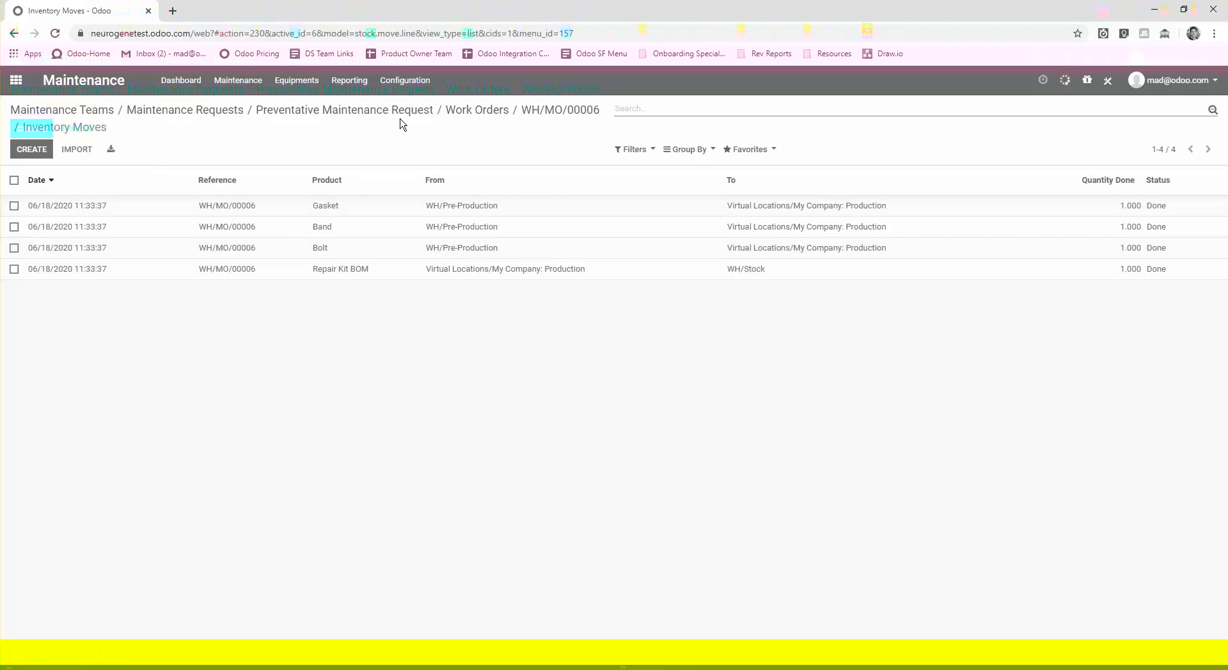
pyautogui.click(488, 112)
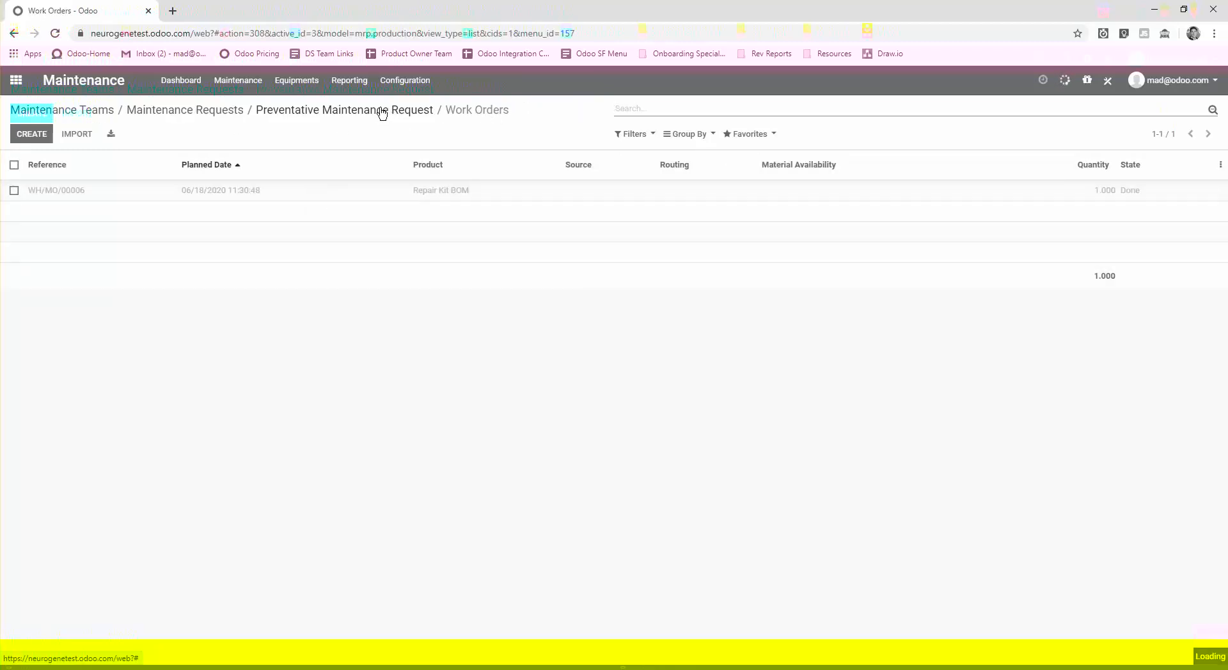
pyautogui.click(217, 112)
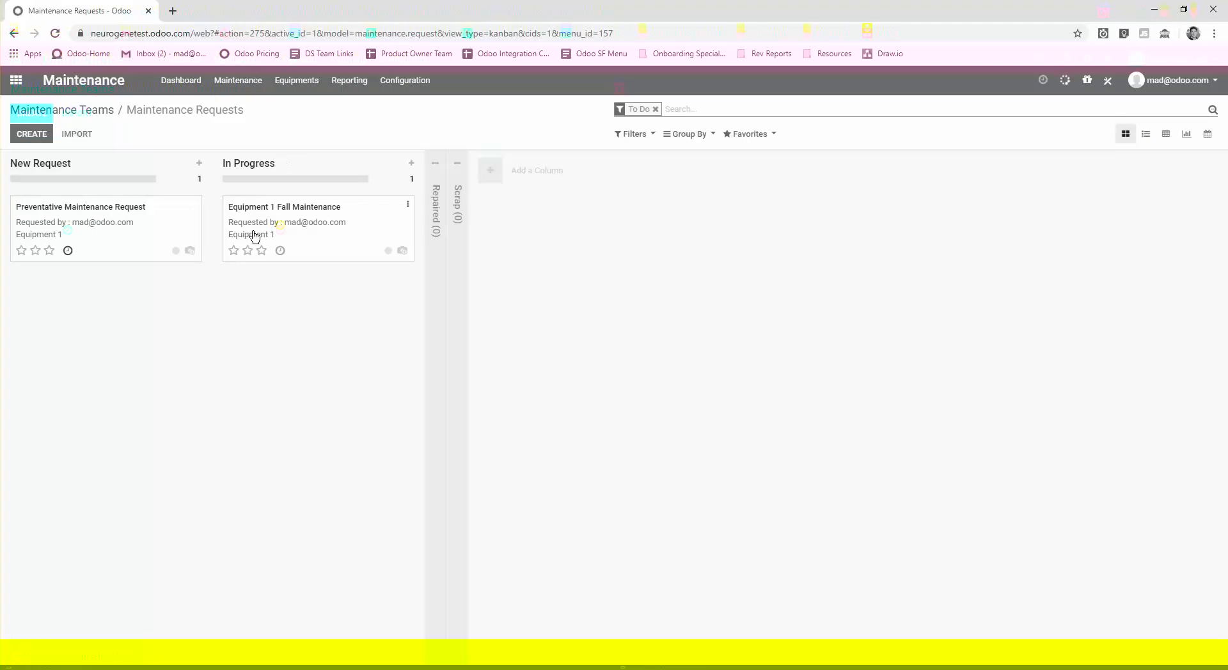
# - Reopen the Preventative Maintenance Request's work order and view its cost analysis
pyautogui.click(151, 224)
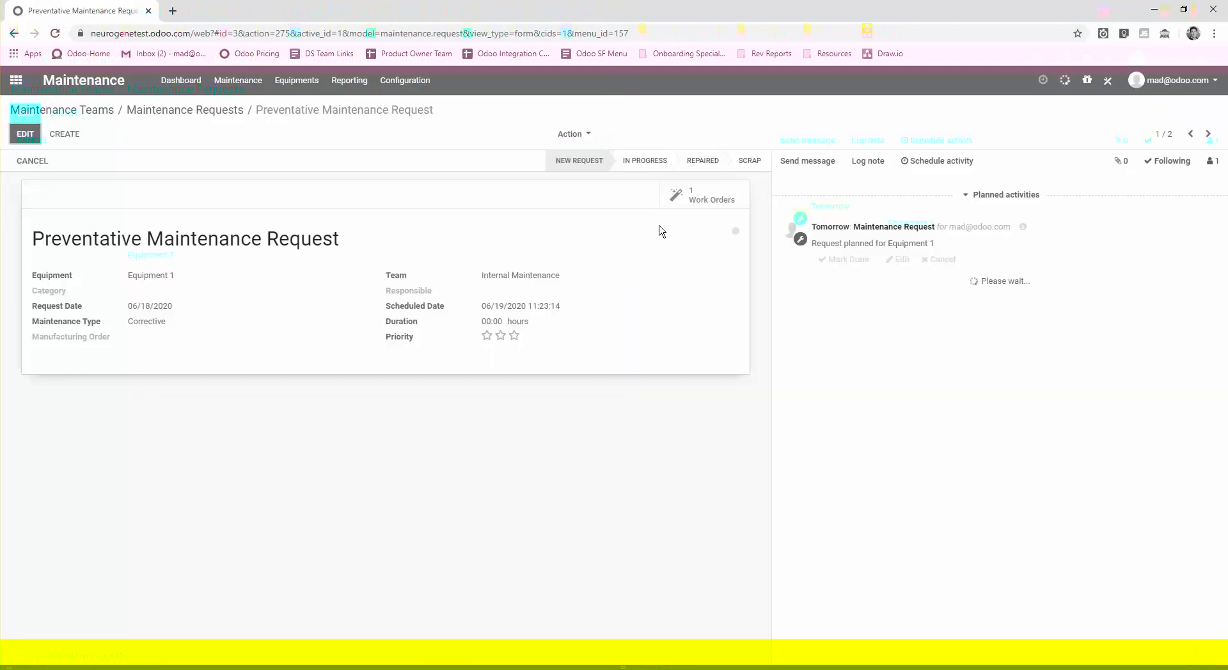
pyautogui.click(684, 194)
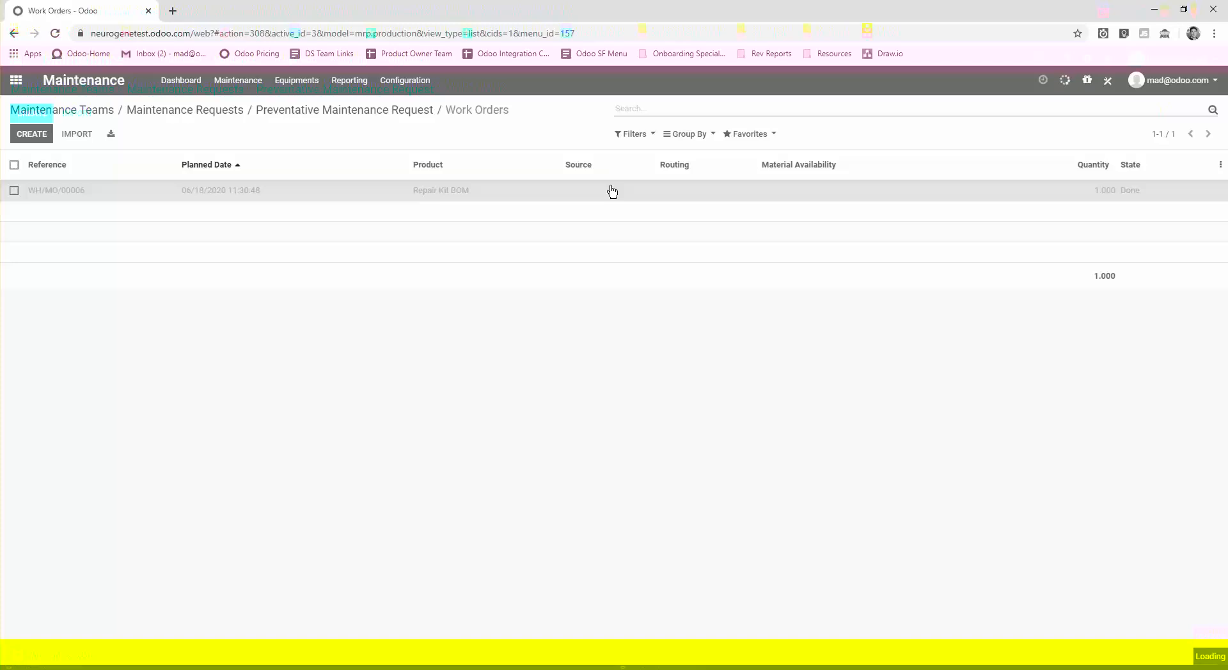
pyautogui.click(612, 192)
pyautogui.click(708, 201)
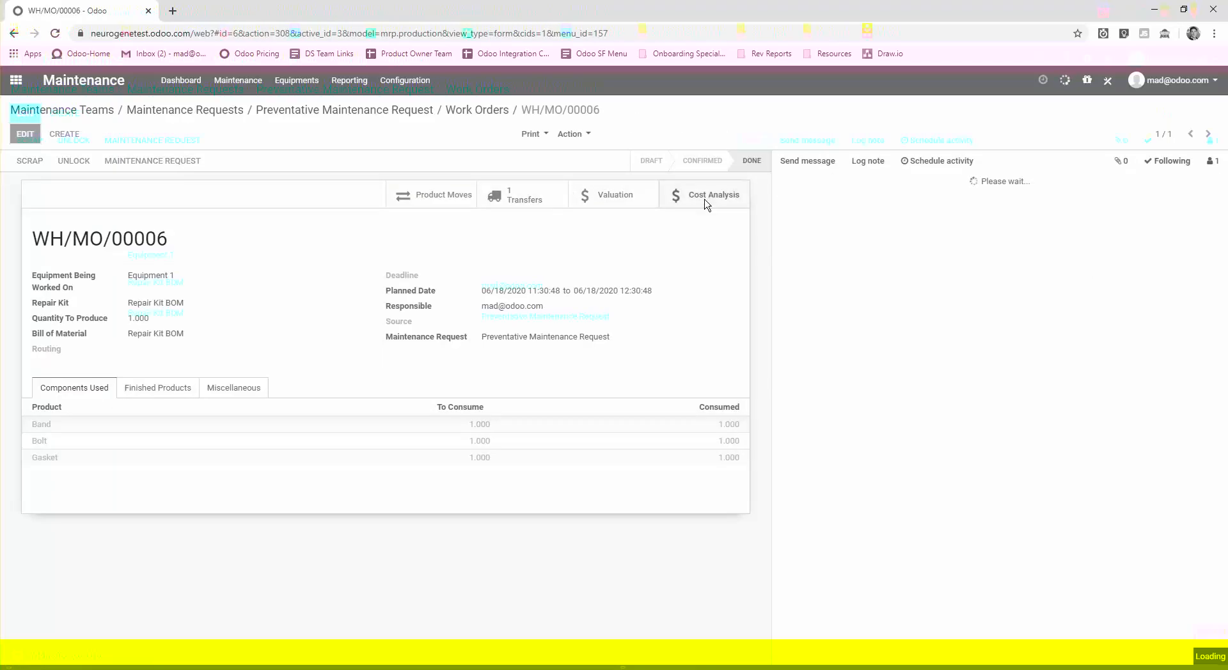
# - Set the Preventative Maintenance Request to the Repaired stage
pyautogui.click(417, 118)
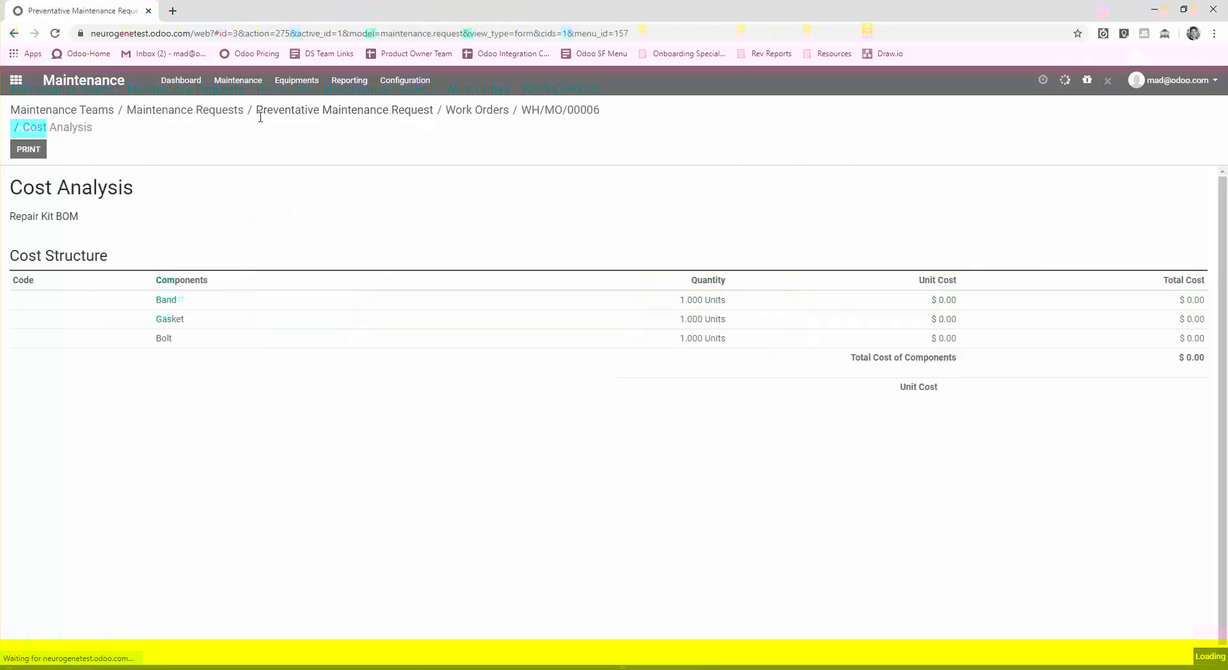
pyautogui.click(231, 118)
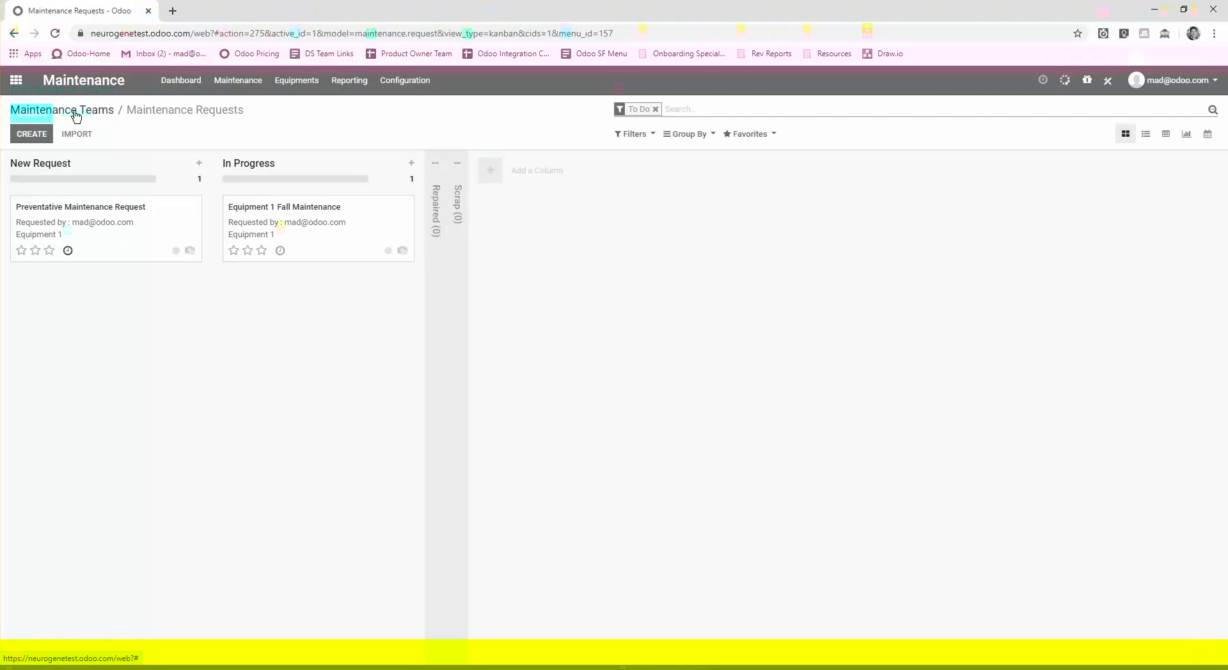
pyautogui.click(82, 219)
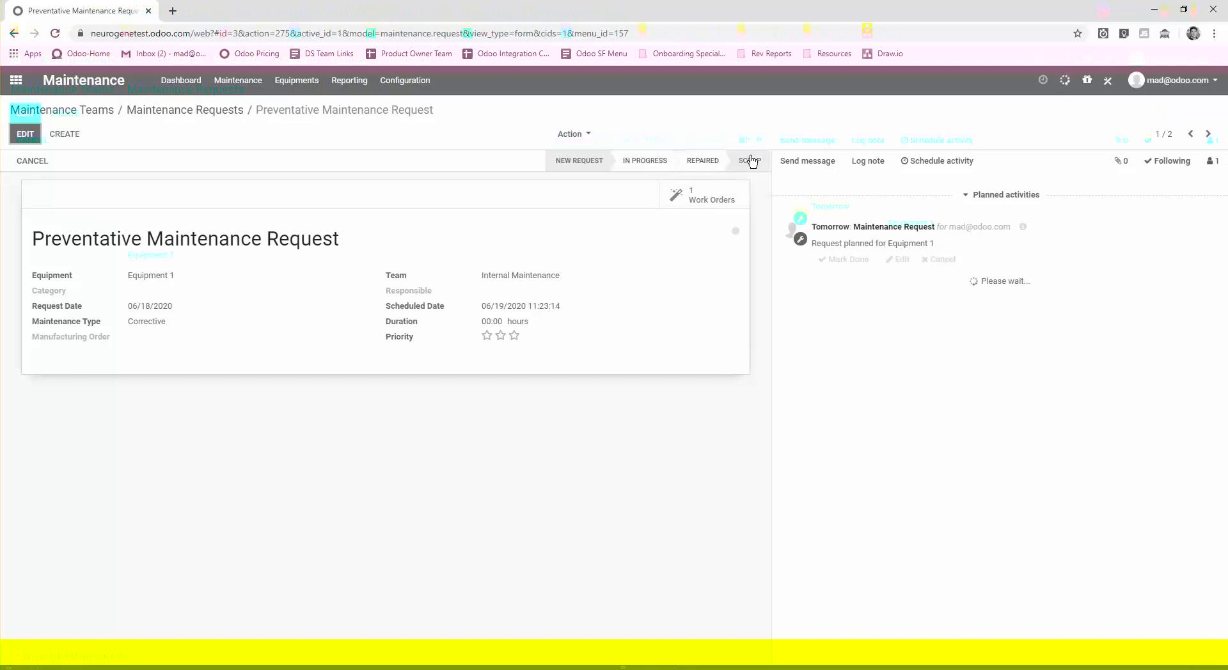
pyautogui.click(697, 164)
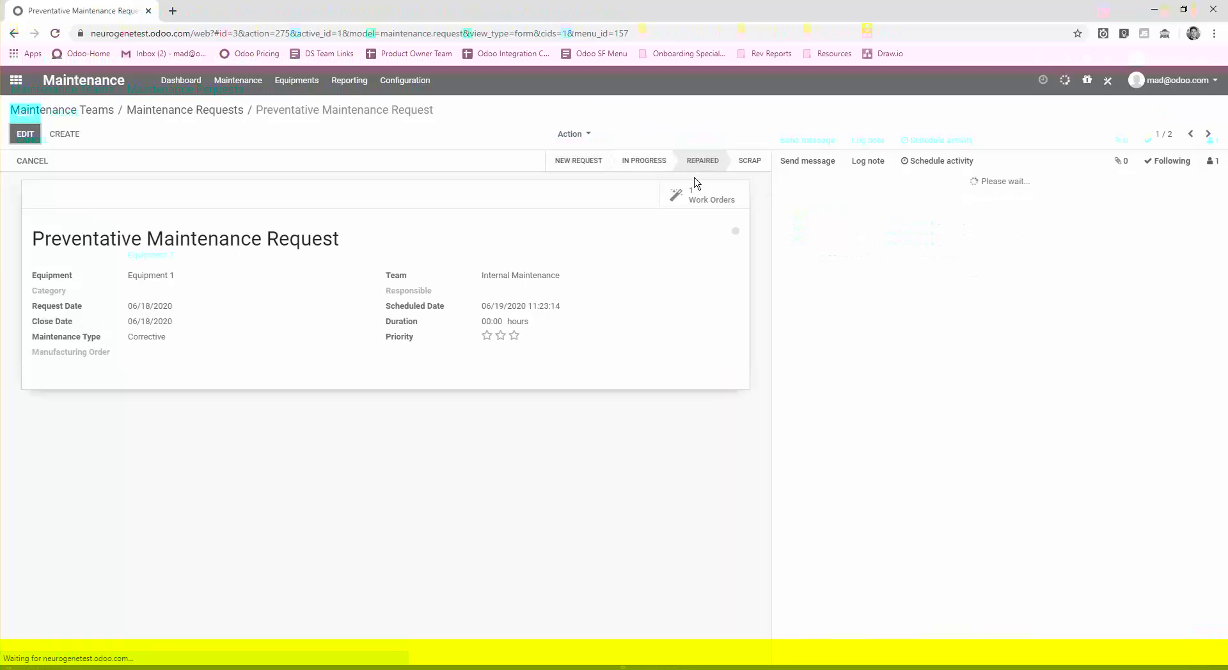
# - Examine Equipment 1's maintenance history, including its repaired requests, and return through the request to the apps overview
pyautogui.click(157, 280)
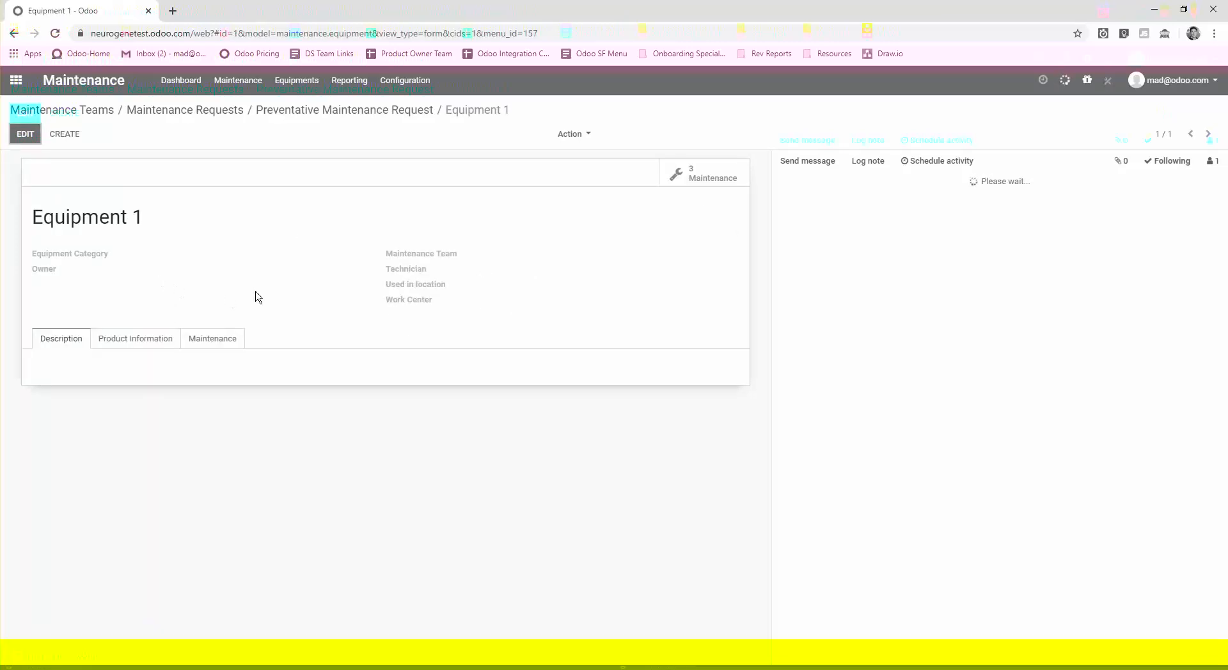
pyautogui.click(721, 184)
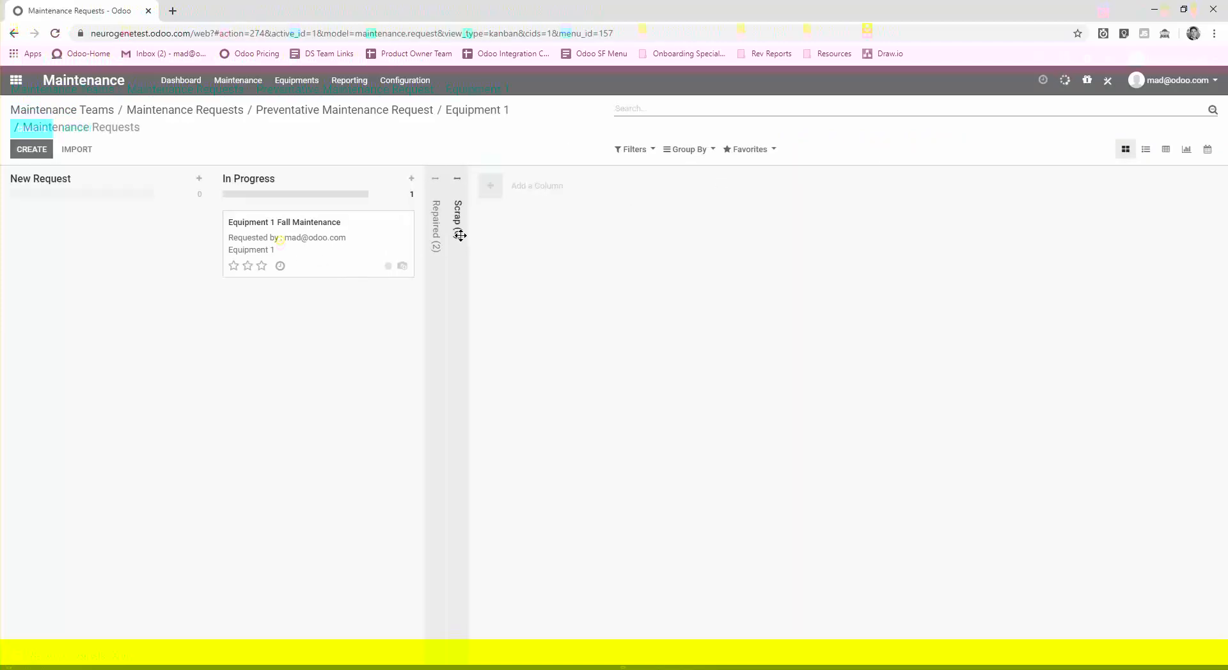
pyautogui.click(437, 238)
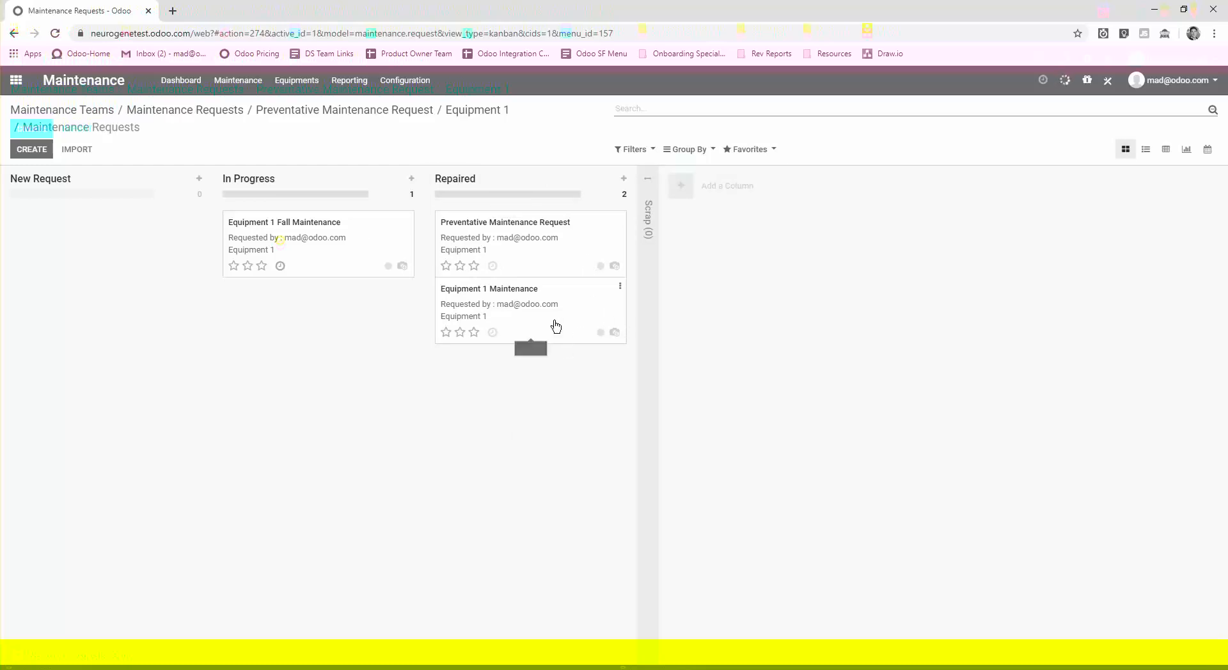
pyautogui.click(497, 118)
pyautogui.click(418, 114)
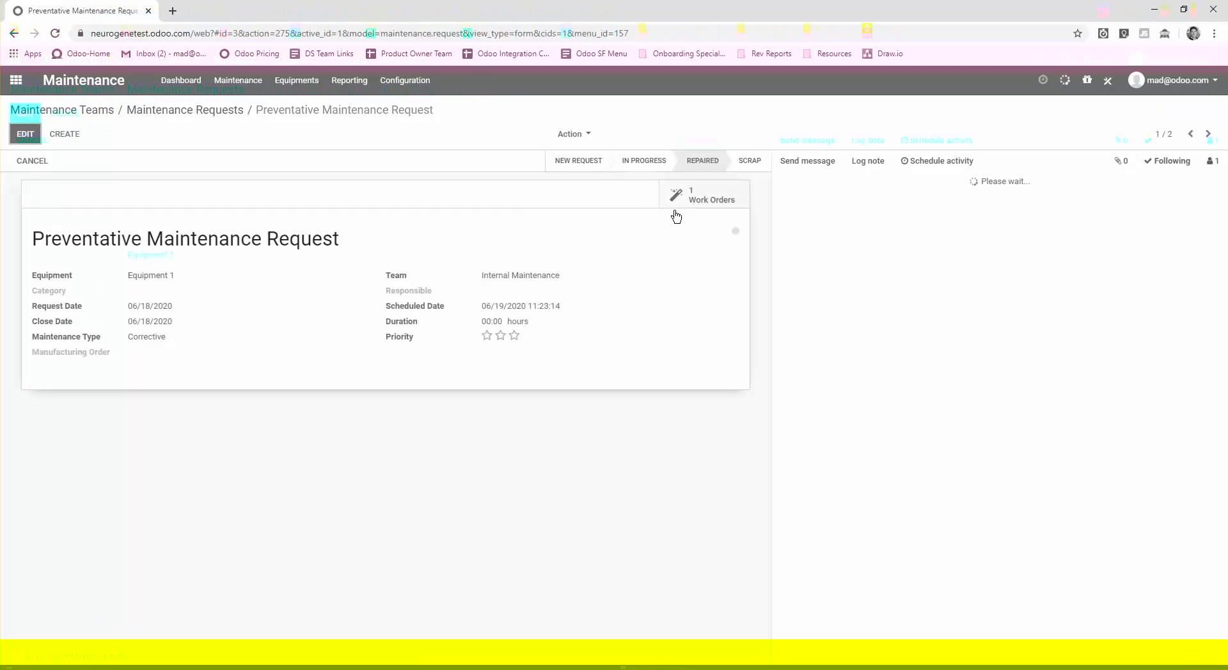
pyautogui.click(16, 80)
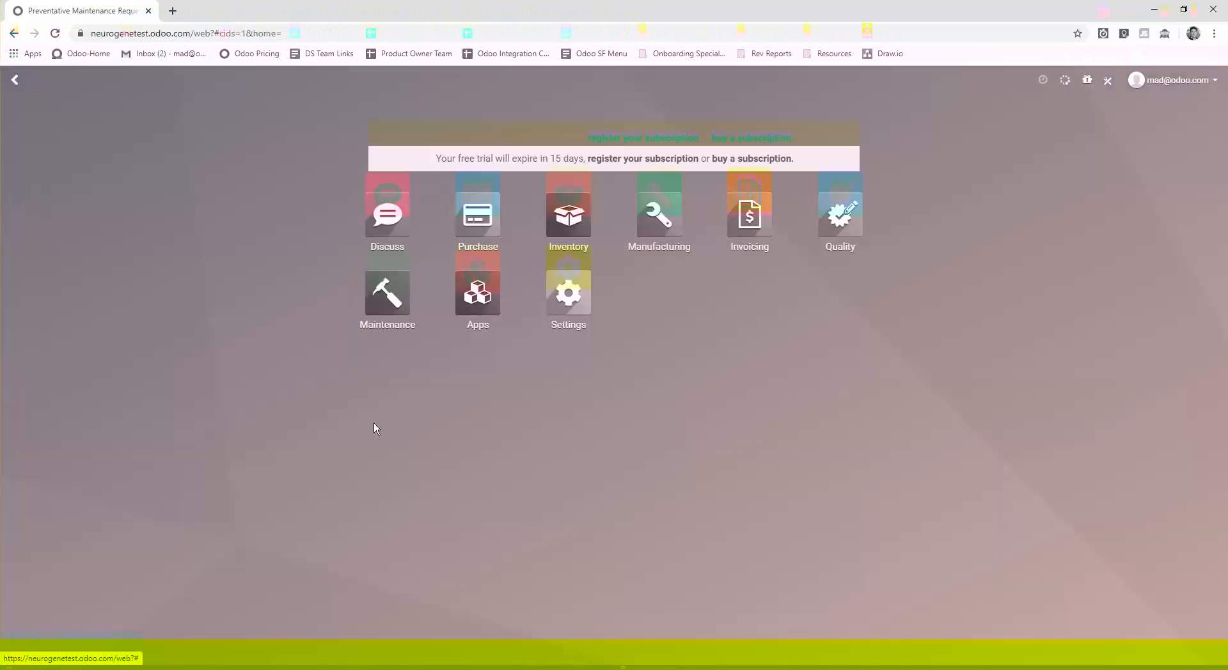